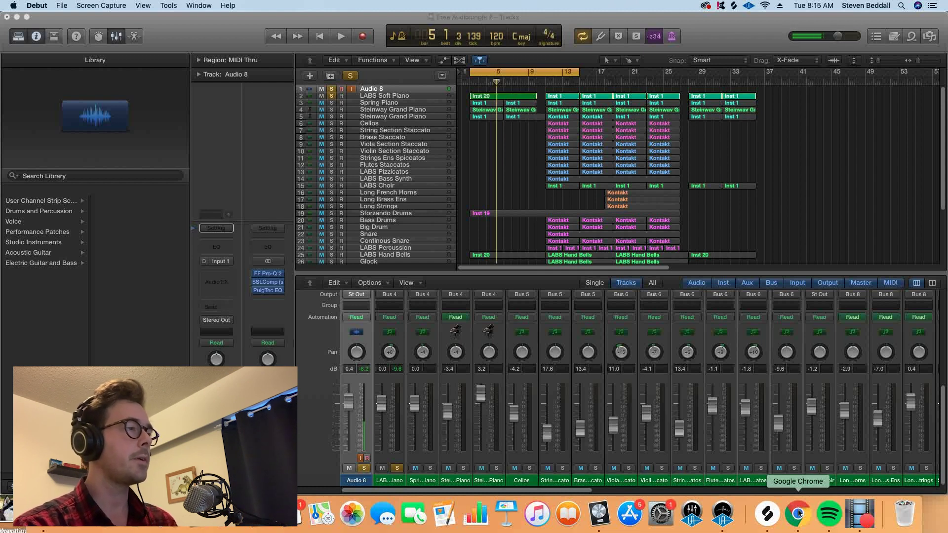
Switch to Chrome and look through the free instruments on the Spitfire Audio LABS page, down to Soft Piano.
{"action": "left_click", "coordinate": [798, 514]}
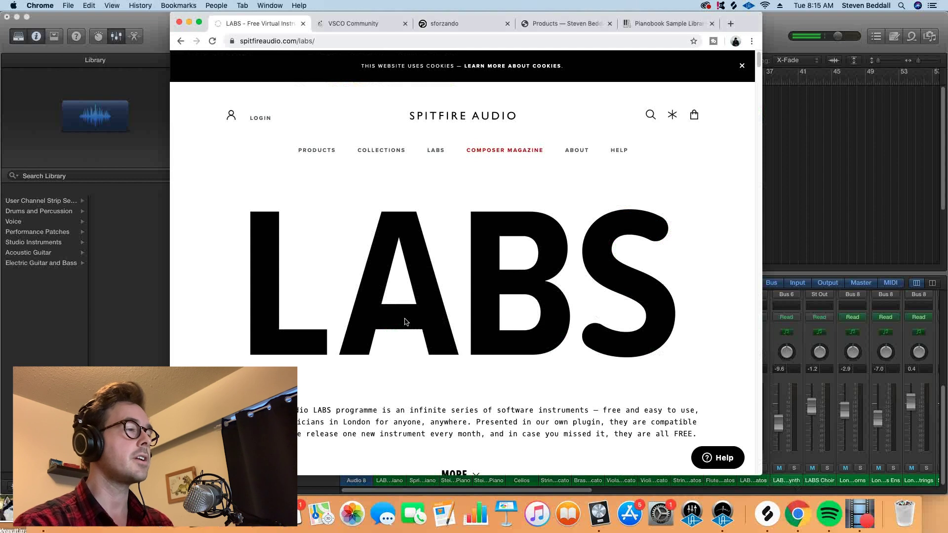
{"action": "scroll", "coordinate": [404, 321], "scroll_direction": "down", "scroll_amount": 10}
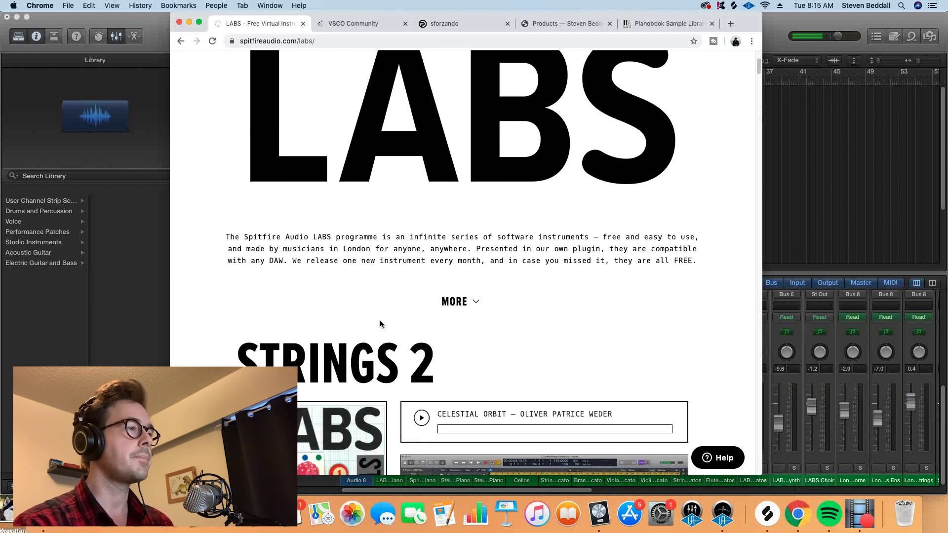
{"action": "scroll", "coordinate": [380, 324], "scroll_direction": "down", "scroll_amount": 5}
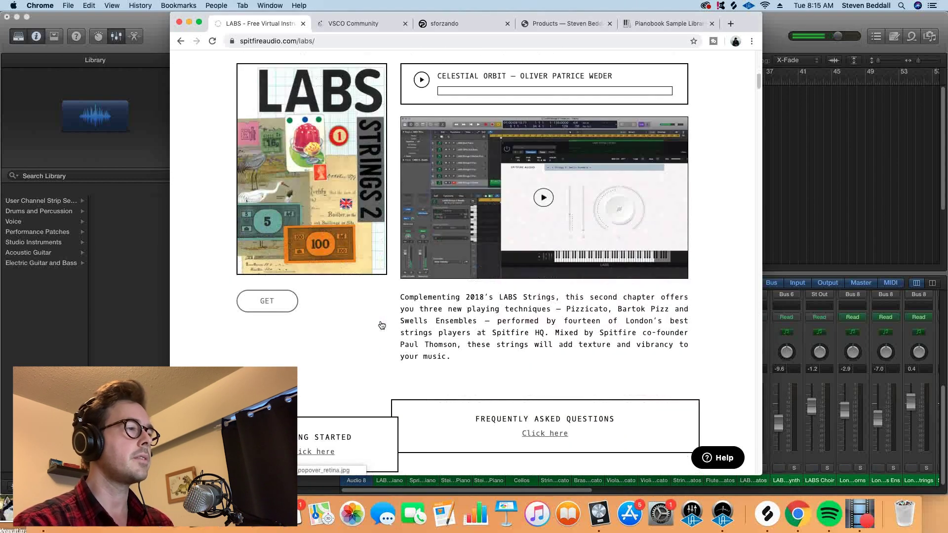
{"action": "scroll", "coordinate": [381, 325], "scroll_direction": "down", "scroll_amount": 3}
{"action": "scroll", "coordinate": [380, 325], "scroll_direction": "down", "scroll_amount": 5}
{"action": "scroll", "coordinate": [381, 326], "scroll_direction": "down", "scroll_amount": 5}
{"action": "scroll", "coordinate": [381, 326], "scroll_direction": "down", "scroll_amount": 5}
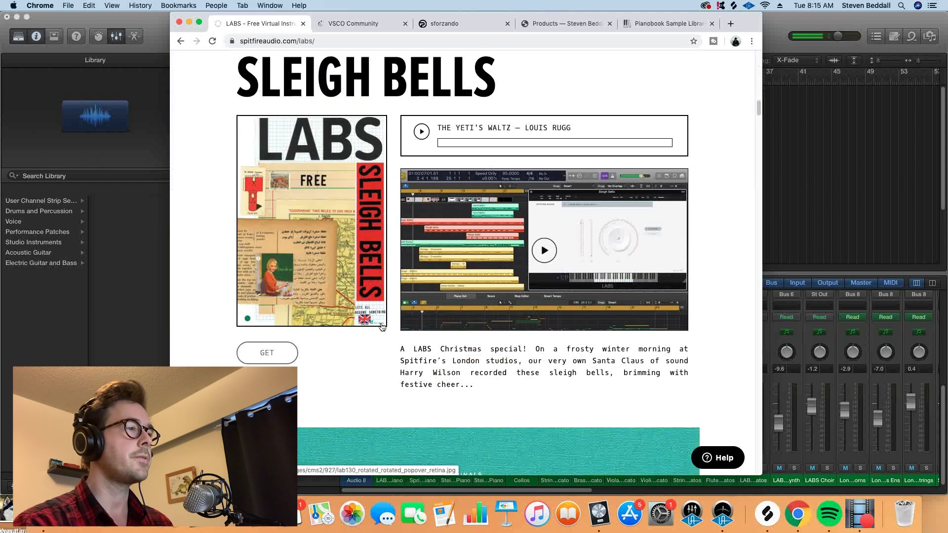
{"action": "scroll", "coordinate": [381, 326], "scroll_direction": "down", "scroll_amount": 5}
{"action": "scroll", "coordinate": [381, 325], "scroll_direction": "down", "scroll_amount": 3}
{"action": "scroll", "coordinate": [381, 325], "scroll_direction": "down", "scroll_amount": 4}
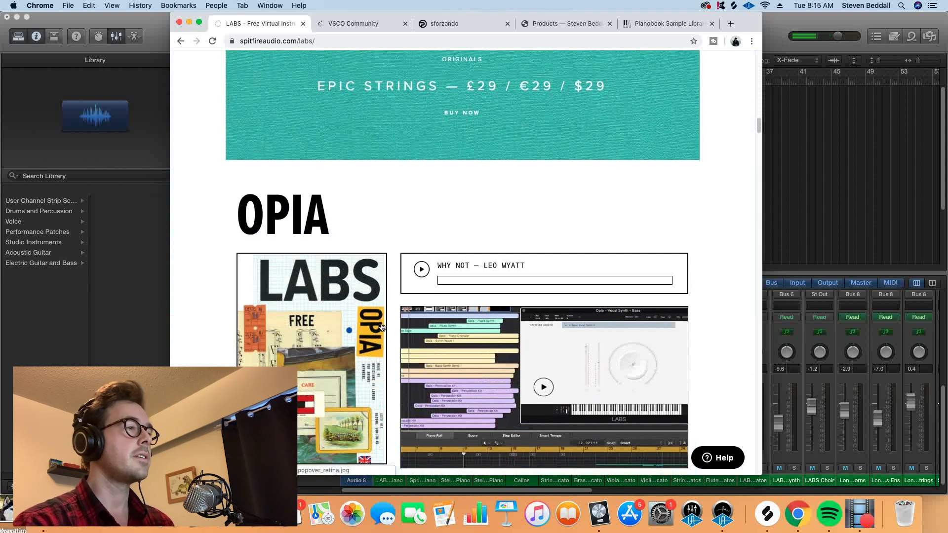
{"action": "scroll", "coordinate": [381, 326], "scroll_direction": "down", "scroll_amount": 1}
{"action": "scroll", "coordinate": [381, 325], "scroll_direction": "down", "scroll_amount": 8}
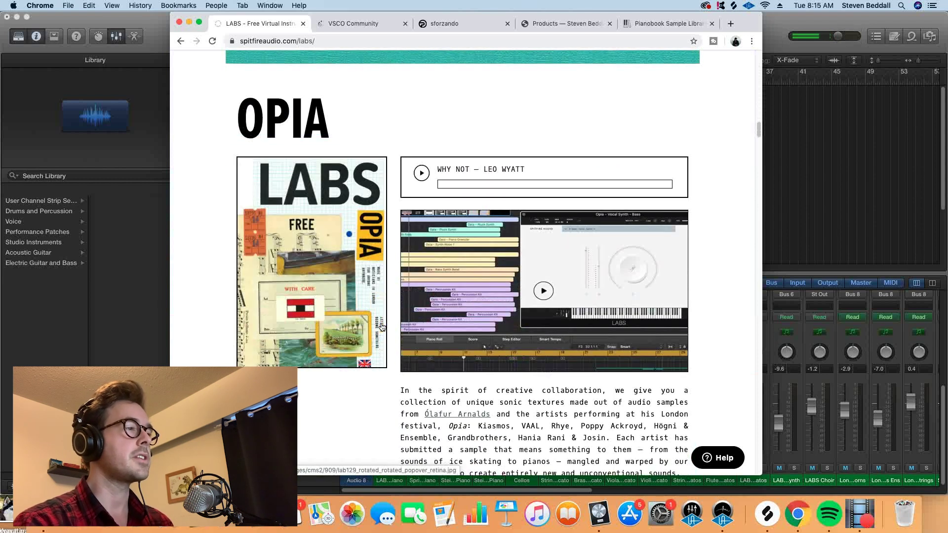
{"action": "scroll", "coordinate": [381, 326], "scroll_direction": "down", "scroll_amount": 15}
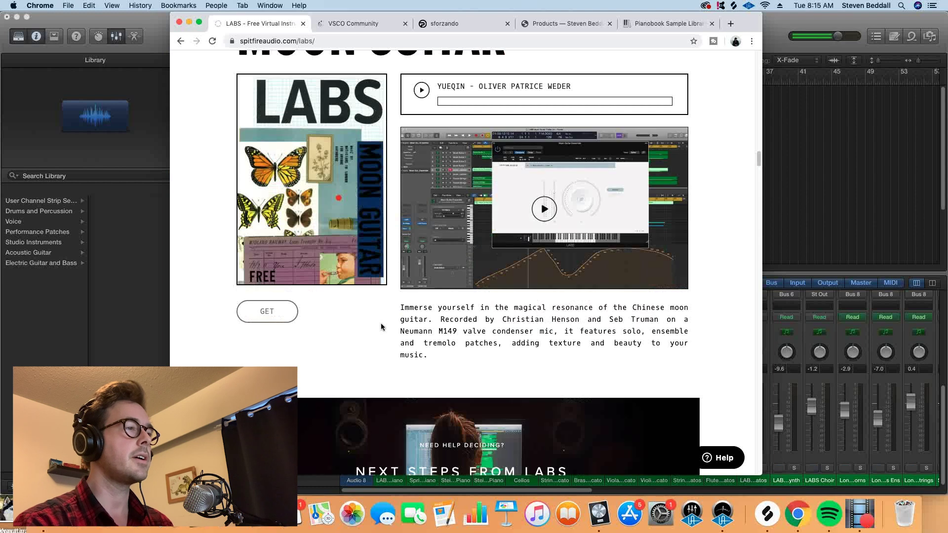
{"action": "scroll", "coordinate": [381, 325], "scroll_direction": "down", "scroll_amount": 20}
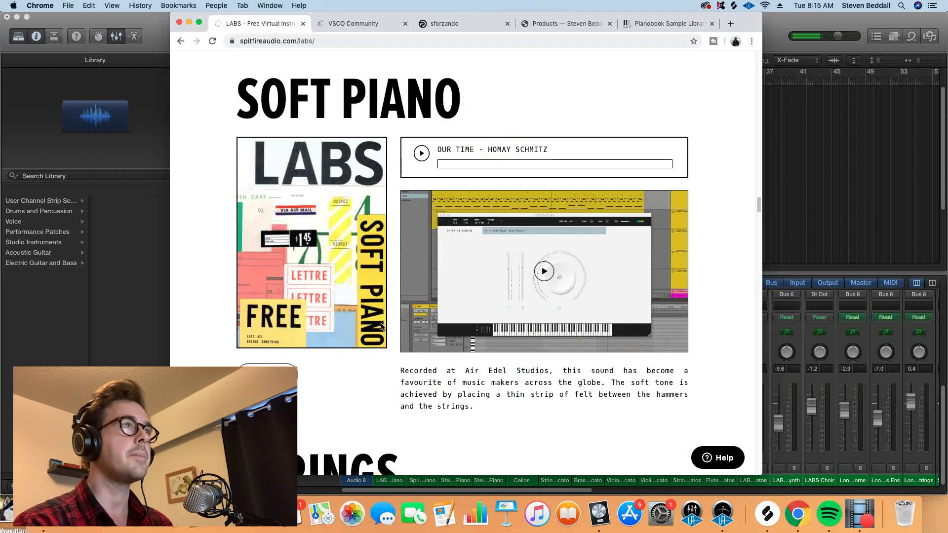
{"action": "scroll", "coordinate": [381, 325], "scroll_direction": "up", "scroll_amount": 2}
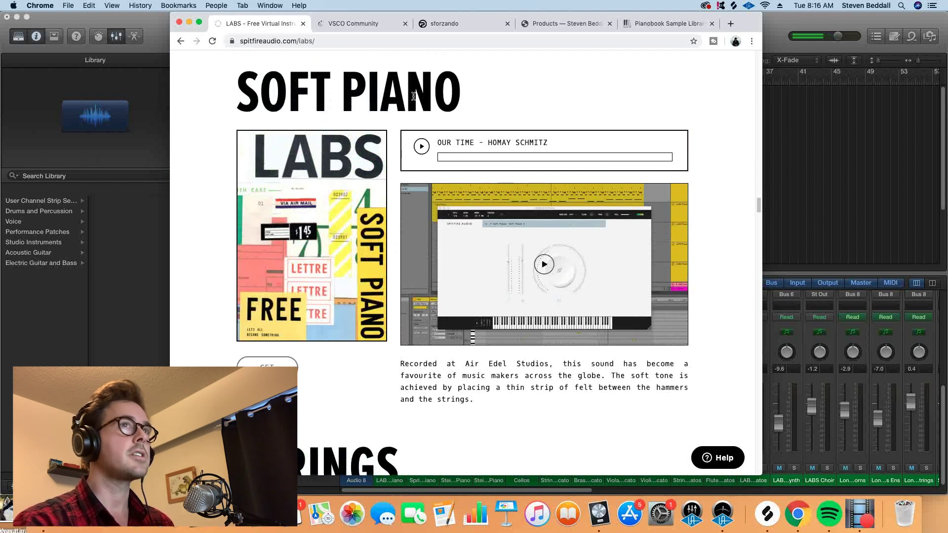
Switch to Logic Pro X, play back the soloed LABS Soft Piano track, and stop playback.
{"action": "left_click", "coordinate": [813, 171]}
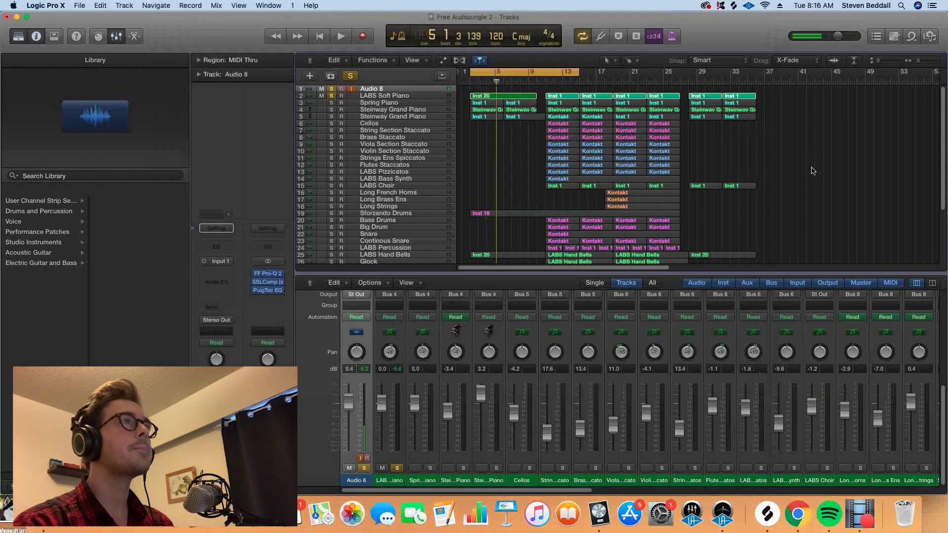
{"action": "key", "text": "space"}
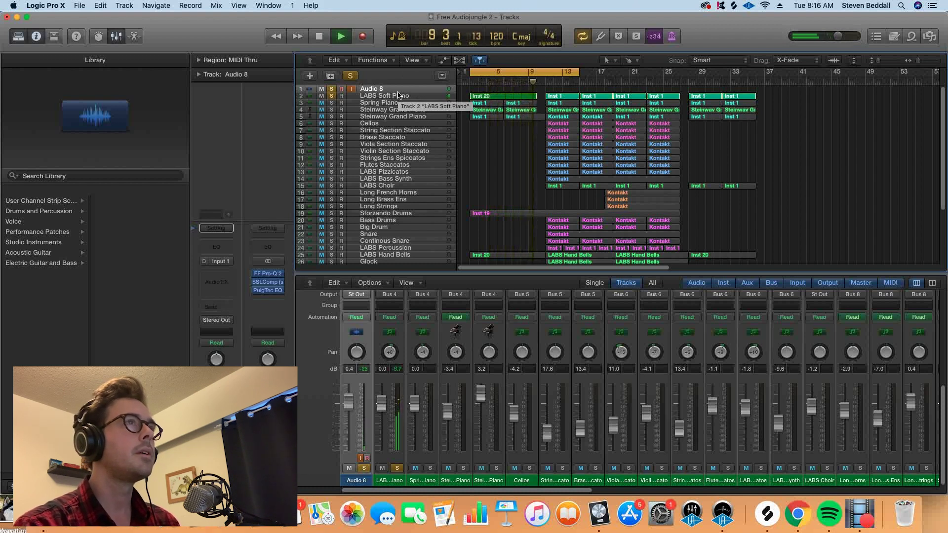
{"action": "key", "text": "space"}
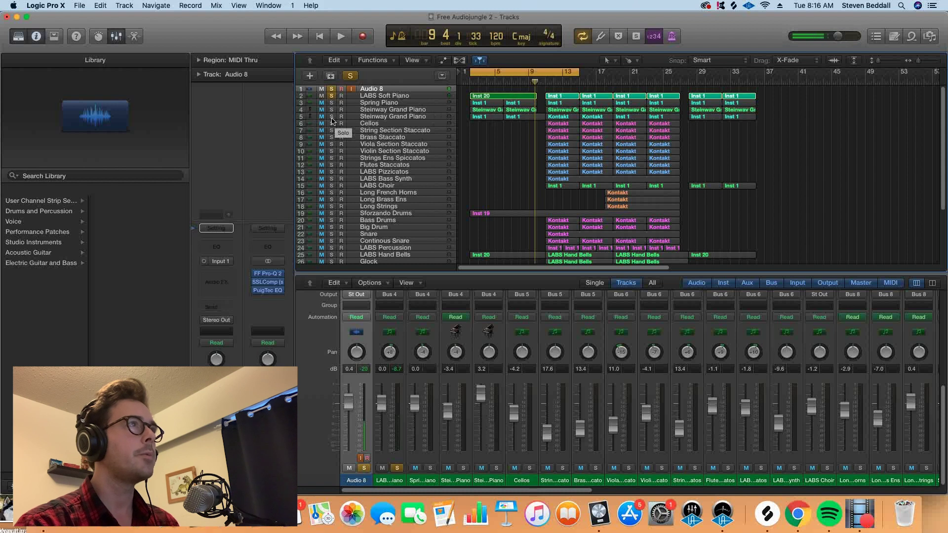
Solo both Steinway Grand Piano tracks alongside LABS Soft Piano, listen to the piano layers together, and stop playback.
{"action": "left_click", "coordinate": [331, 116]}
{"action": "left_click", "coordinate": [332, 110]}
{"action": "key", "text": "space"}
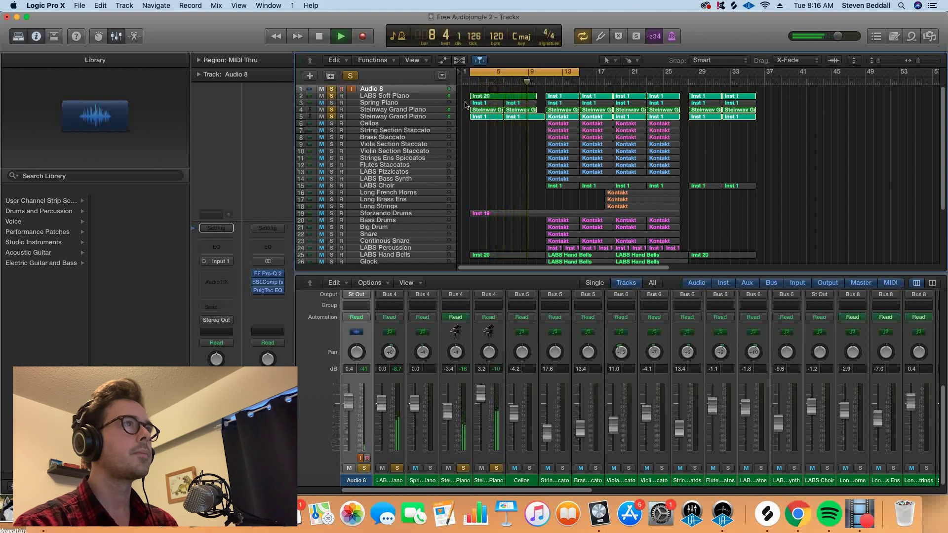
{"action": "key", "text": "space"}
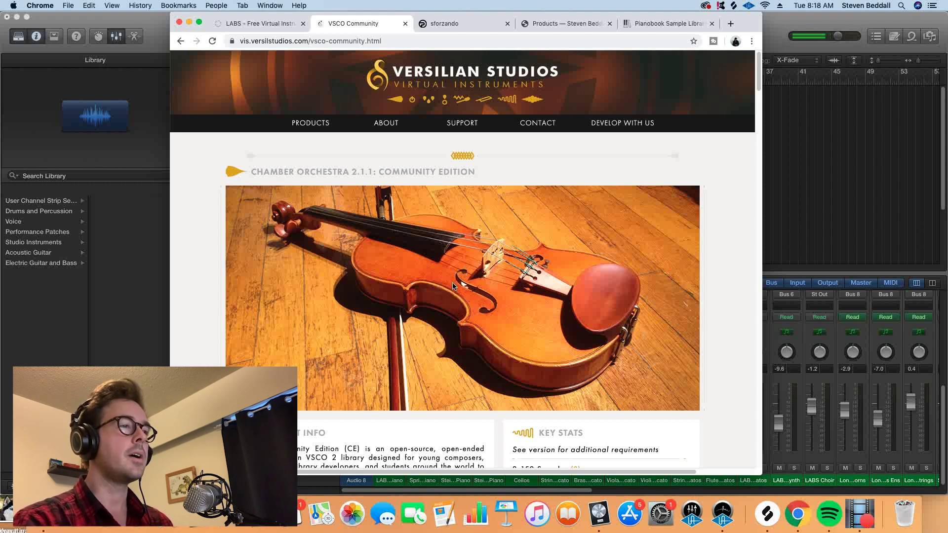
Examine the product info, key stats and demo tracks of Chamber Orchestra Community Edition on the VSCO Community page.
{"action": "scroll", "coordinate": [437, 284], "scroll_direction": "down", "scroll_amount": 3}
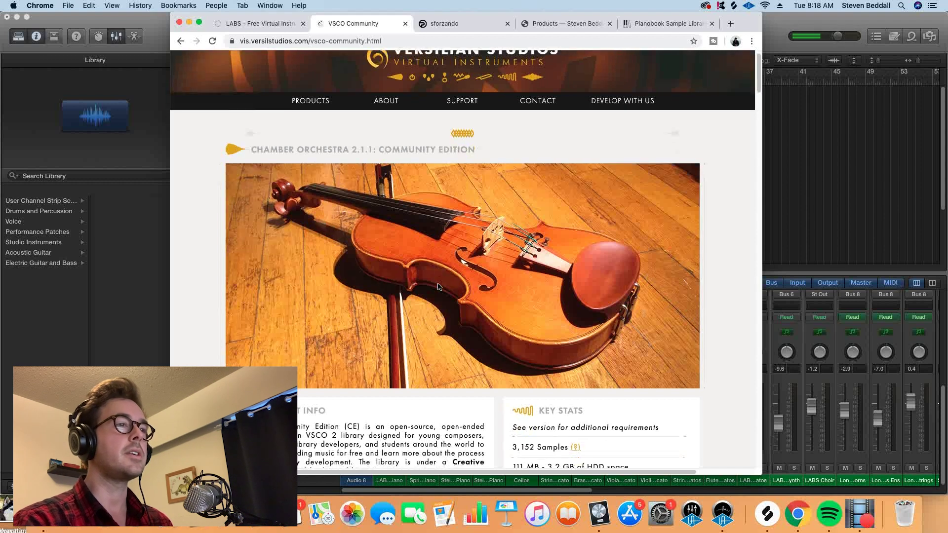
{"action": "scroll", "coordinate": [438, 286], "scroll_direction": "down", "scroll_amount": 4}
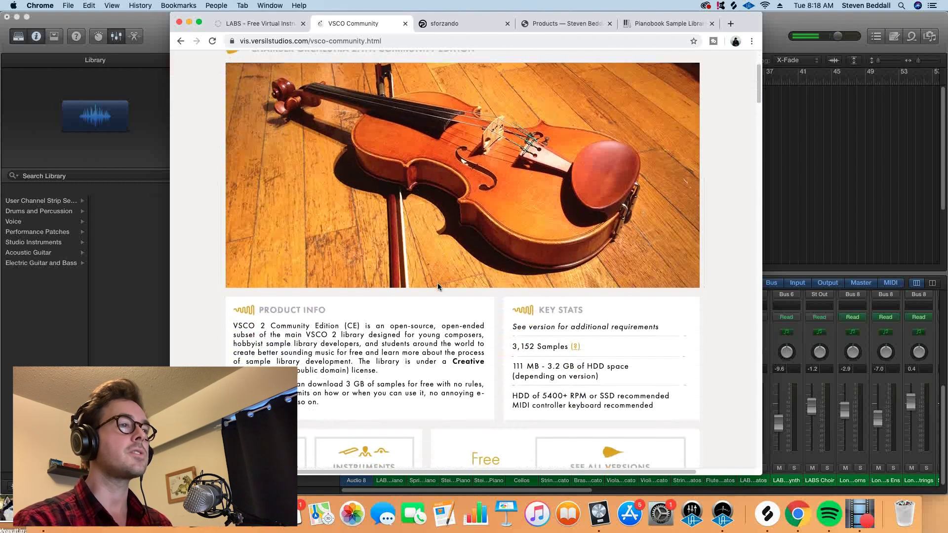
{"action": "scroll", "coordinate": [437, 286], "scroll_direction": "down", "scroll_amount": 2}
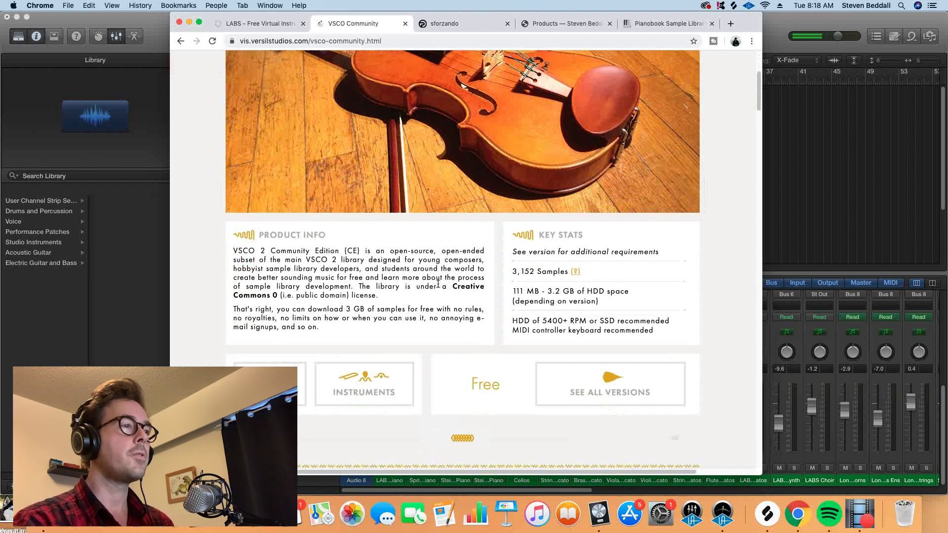
{"action": "scroll", "coordinate": [438, 285], "scroll_direction": "down", "scroll_amount": 5}
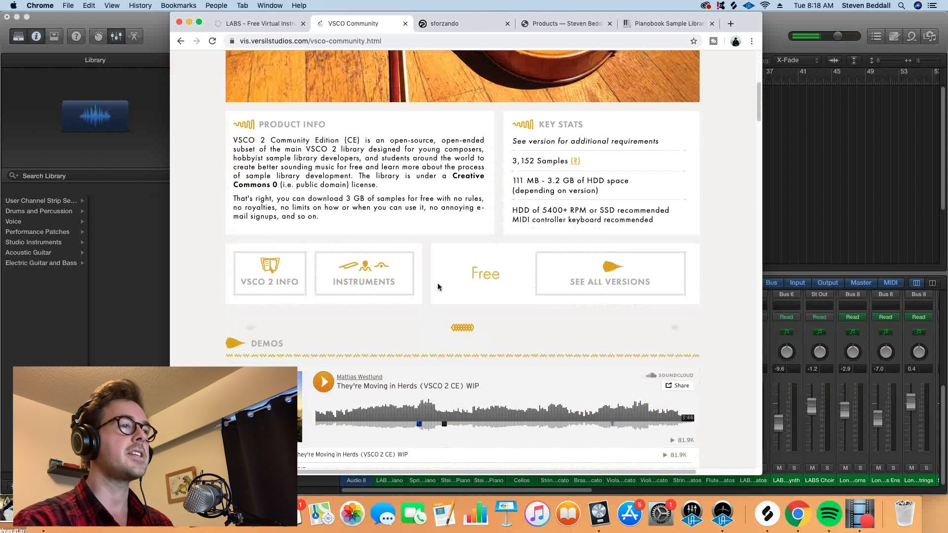
{"action": "scroll", "coordinate": [438, 287], "scroll_direction": "down", "scroll_amount": 2}
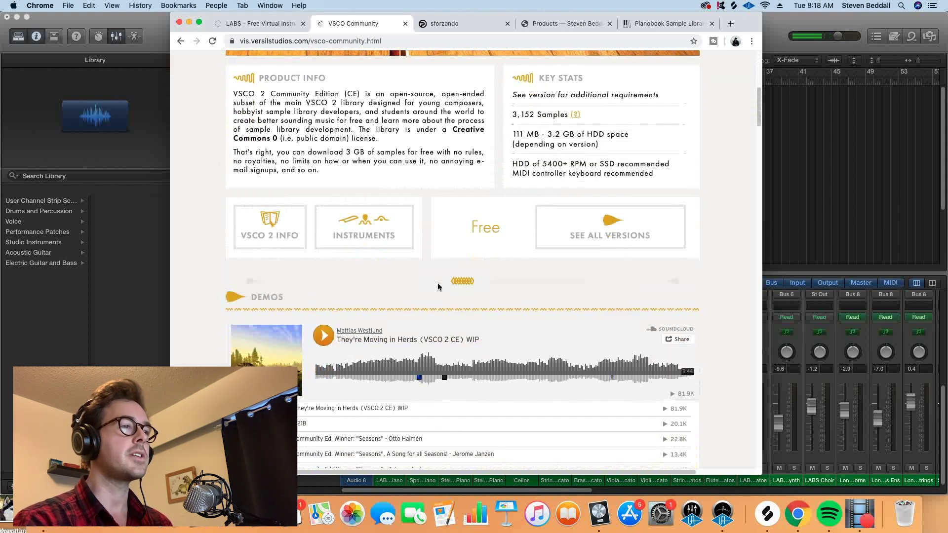
{"action": "scroll", "coordinate": [438, 287], "scroll_direction": "down", "scroll_amount": 5}
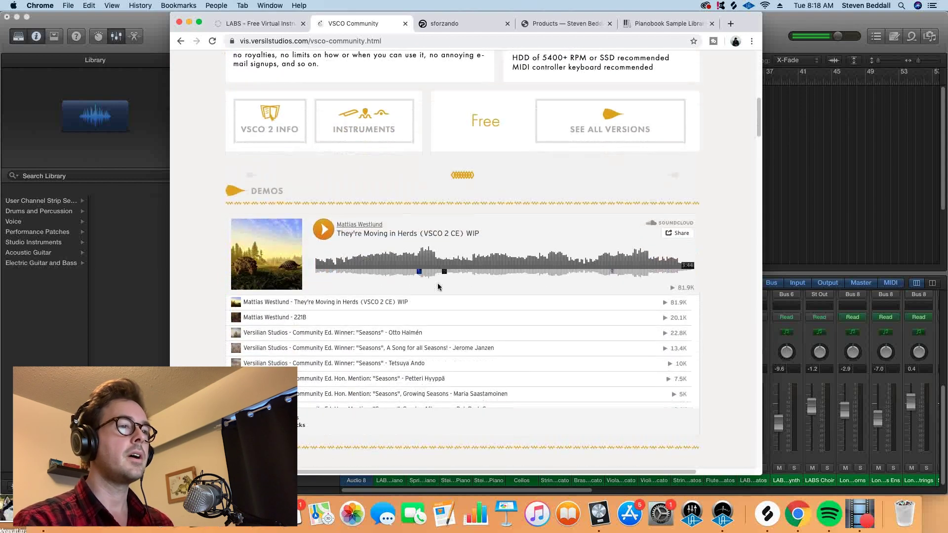
{"action": "scroll", "coordinate": [438, 286], "scroll_direction": "down", "scroll_amount": 6}
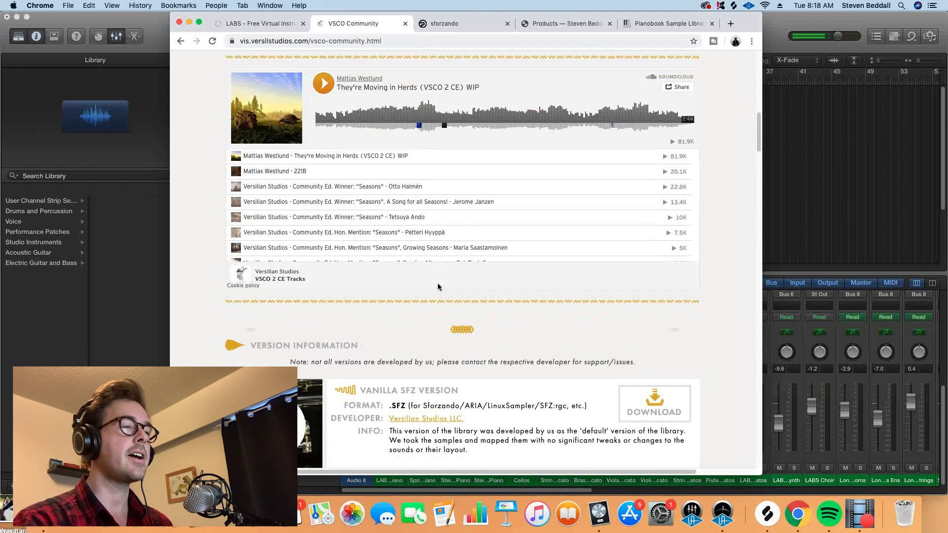
Look through the downloadable VSCO 2 Community Edition versions, from Vanilla SFZ to the original WAV format.
{"action": "scroll", "coordinate": [437, 287], "scroll_direction": "down", "scroll_amount": 3}
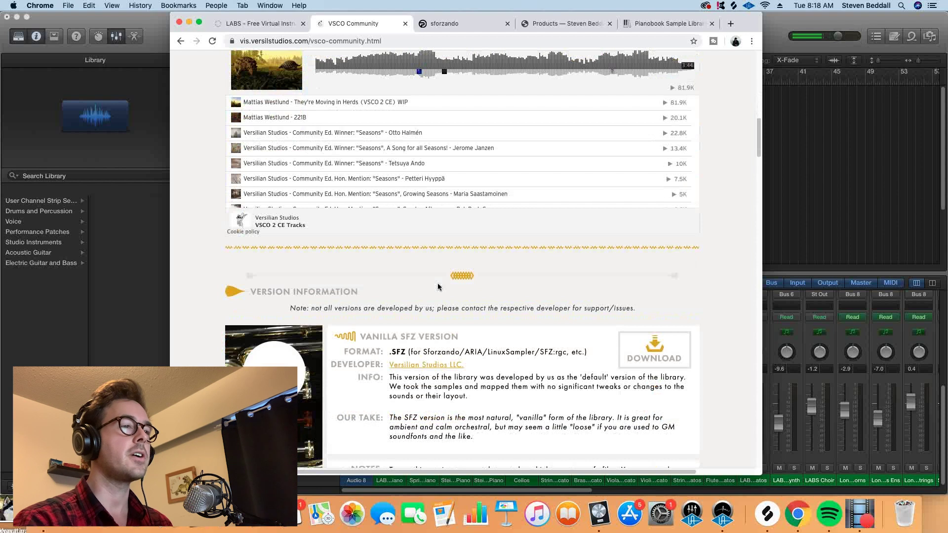
{"action": "scroll", "coordinate": [438, 287], "scroll_direction": "down", "scroll_amount": 8}
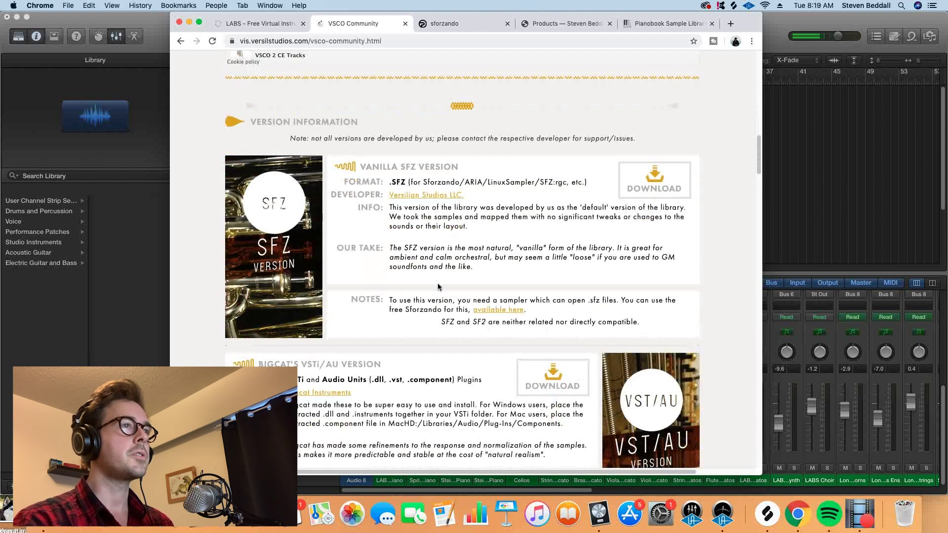
{"action": "scroll", "coordinate": [438, 287], "scroll_direction": "down", "scroll_amount": 9}
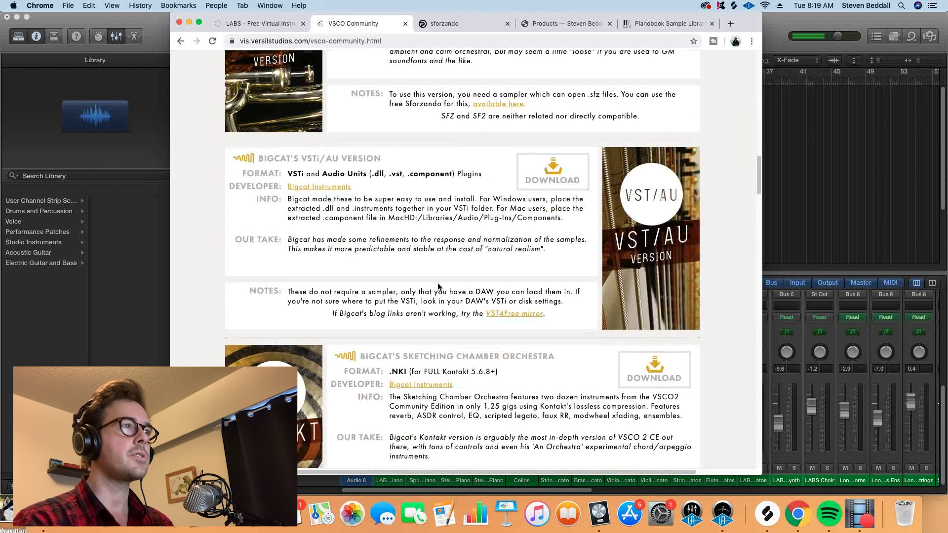
{"action": "scroll", "coordinate": [438, 286], "scroll_direction": "down", "scroll_amount": 3}
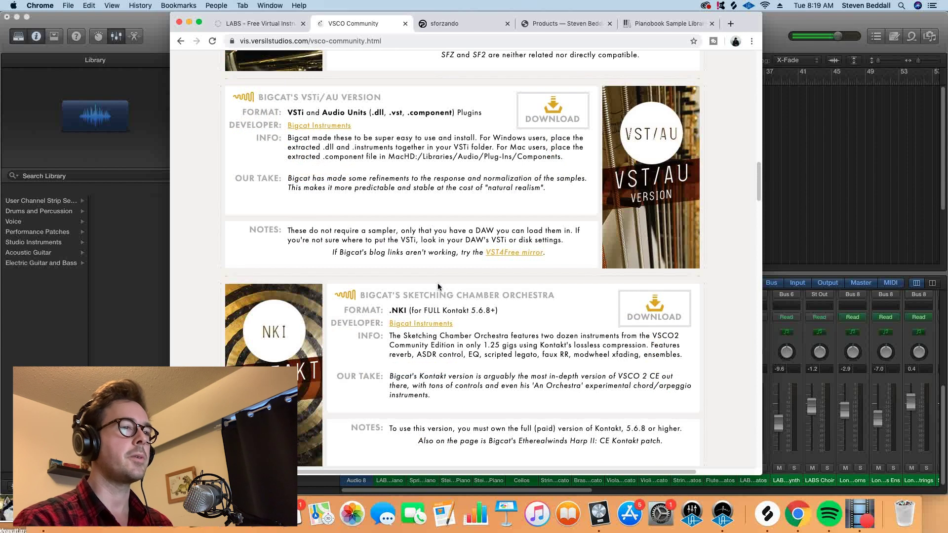
{"action": "scroll", "coordinate": [438, 285], "scroll_direction": "down", "scroll_amount": 6}
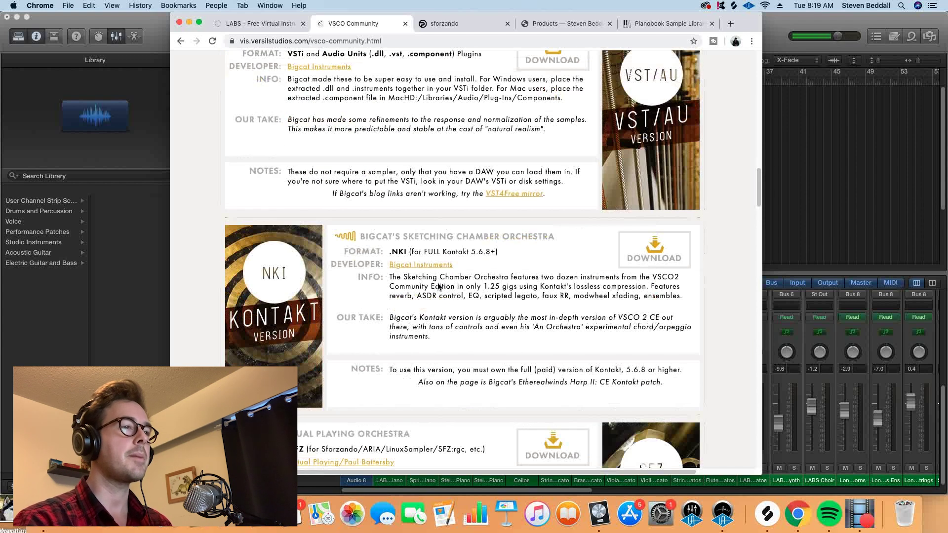
{"action": "scroll", "coordinate": [438, 287], "scroll_direction": "down", "scroll_amount": 3}
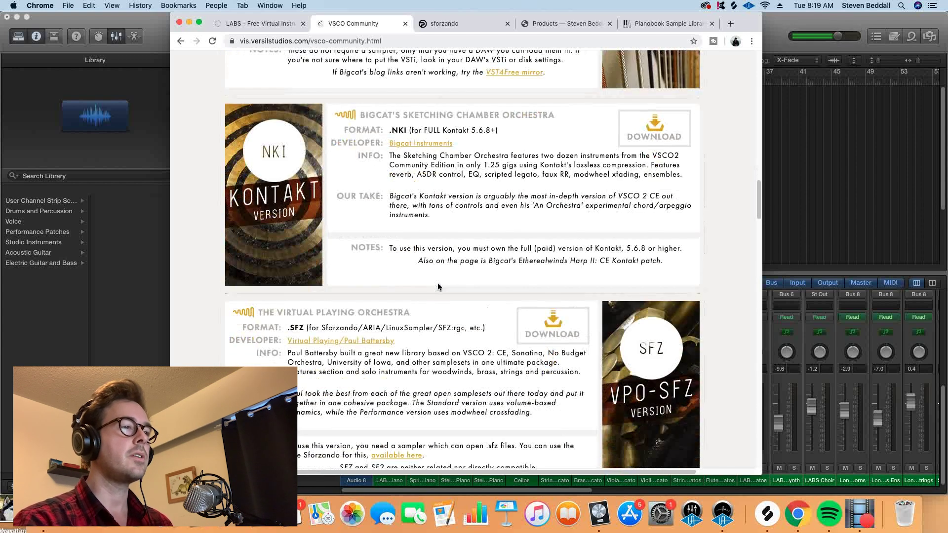
{"action": "scroll", "coordinate": [438, 287], "scroll_direction": "down", "scroll_amount": 5}
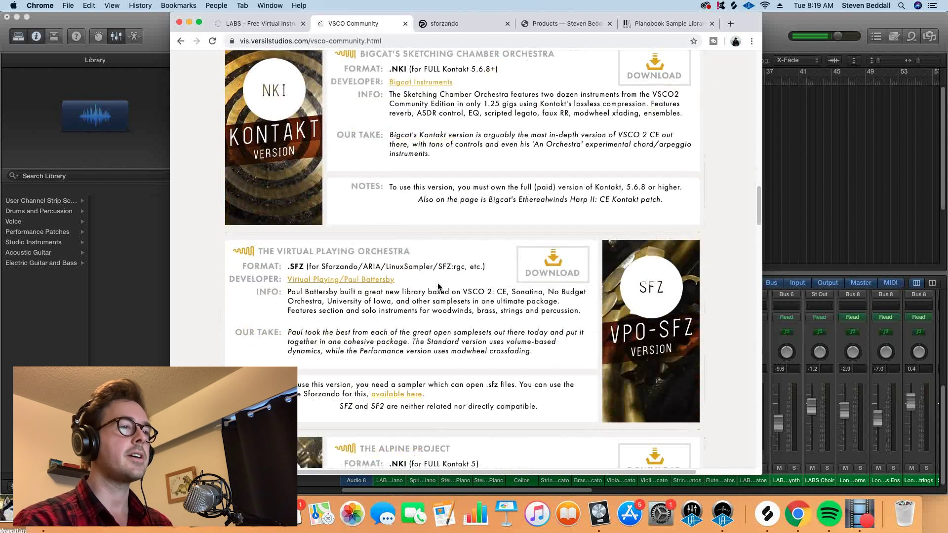
{"action": "scroll", "coordinate": [438, 286], "scroll_direction": "down", "scroll_amount": 20}
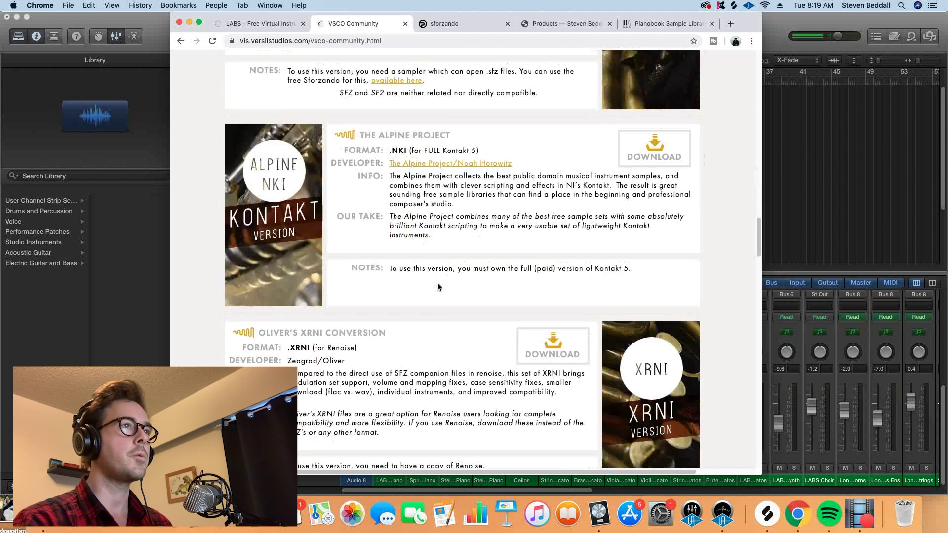
{"action": "scroll", "coordinate": [438, 287], "scroll_direction": "down", "scroll_amount": 10}
{"action": "scroll", "coordinate": [438, 287], "scroll_direction": "down", "scroll_amount": 8}
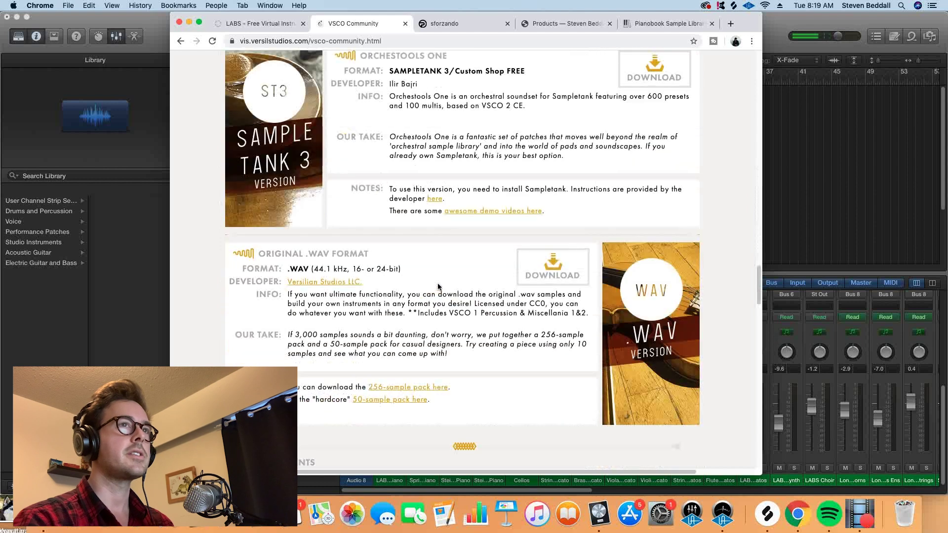
{"action": "scroll", "coordinate": [438, 287], "scroll_direction": "down", "scroll_amount": 12}
Switch to Logic Pro X and move the cycle range to start at bar 11, where the Kontakt orchestral regions begin.
{"action": "key", "text": "super+Tab"}
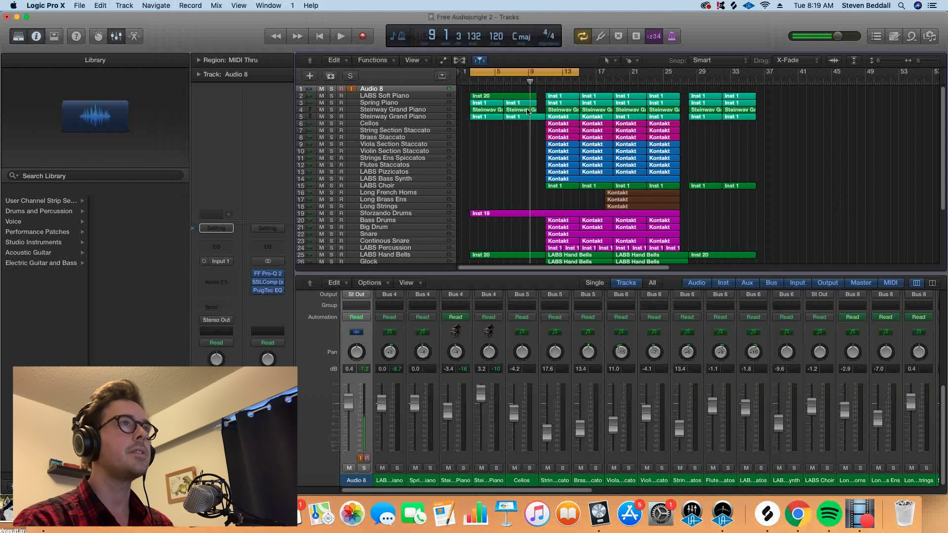
{"action": "left_click_drag", "start_coordinate": [532, 72], "coordinate": [606, 73]}
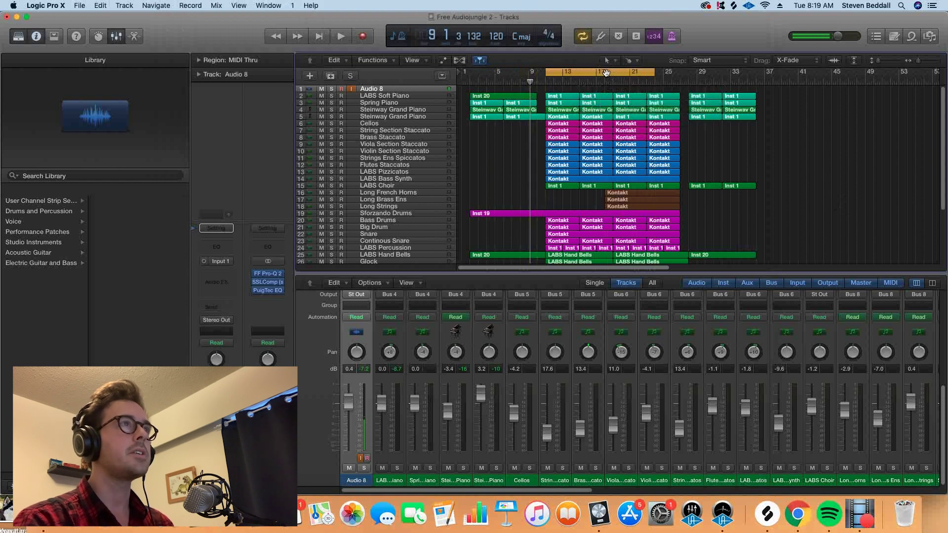
Solo the Cellos track, start playback of the cycled section, and select the Audio 8 track.
{"action": "left_click", "coordinate": [368, 124]}
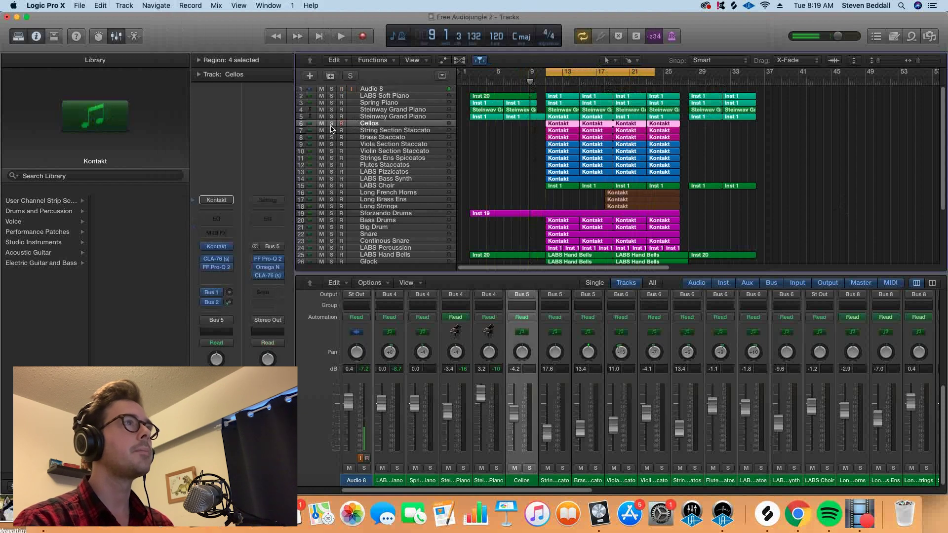
{"action": "left_click", "coordinate": [332, 124]}
{"action": "key", "text": "space"}
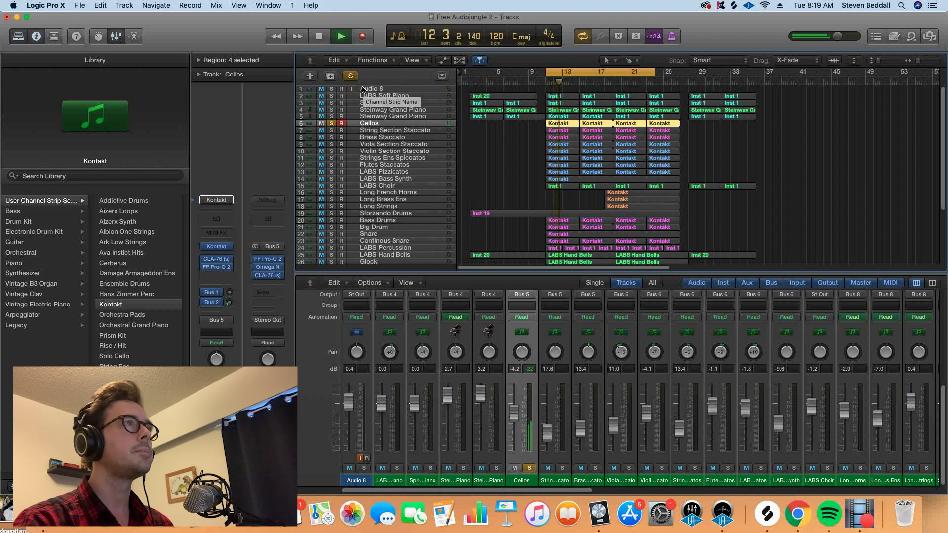
{"action": "left_click", "coordinate": [367, 89]}
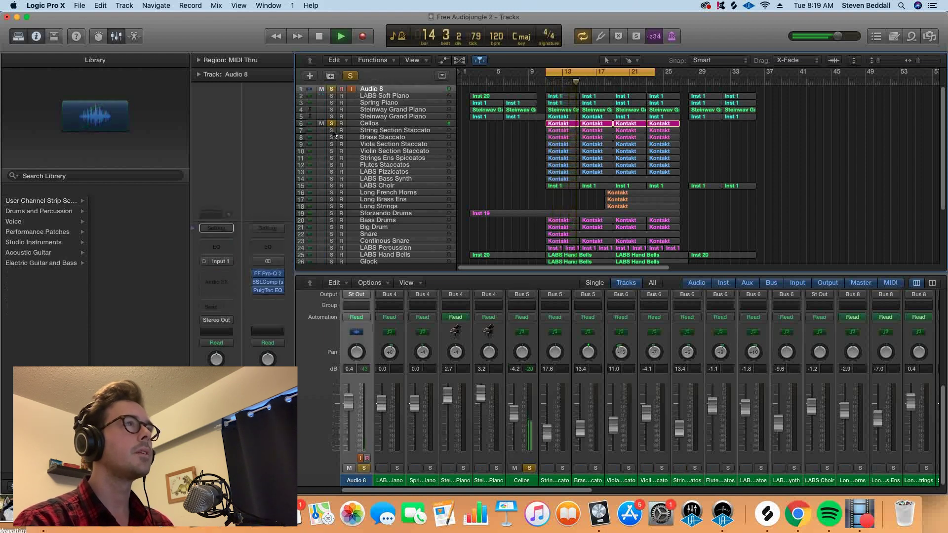
Add the String Section Staccato track to the solo and play a short passage of it with the Cellos.
{"action": "key", "text": "space"}
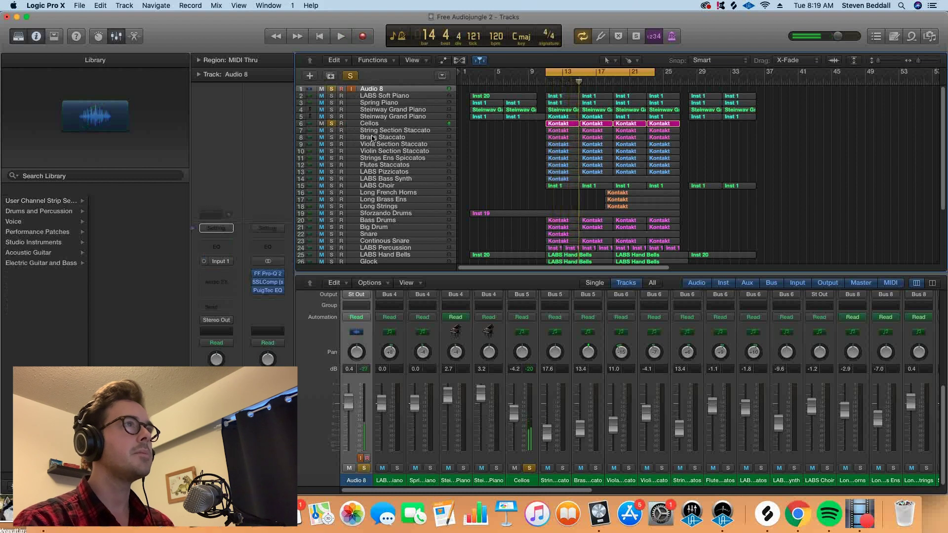
{"action": "left_click", "coordinate": [332, 130]}
{"action": "key", "text": "space"}
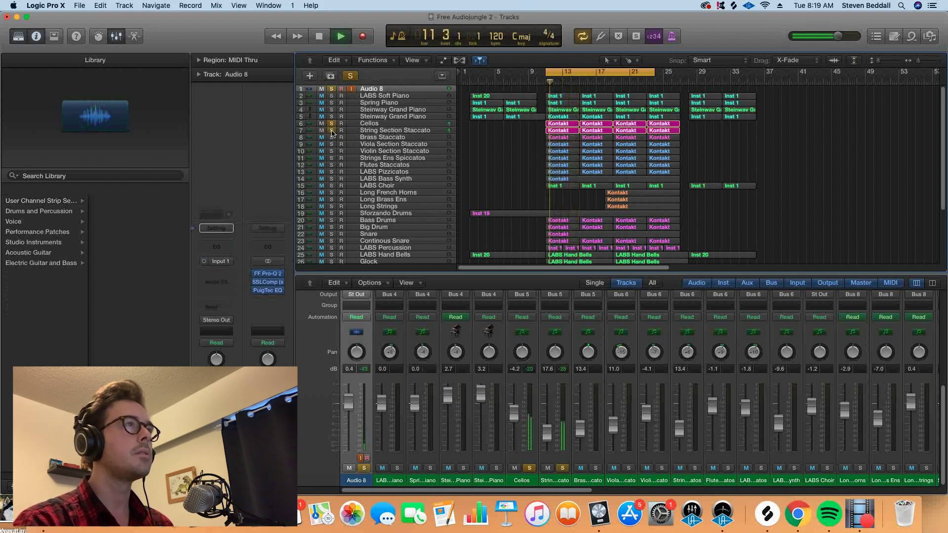
{"action": "key", "text": "space"}
Audition the Brass Staccato track, first with the soloed strings and cellos, and finish with only the brass soloed.
{"action": "left_click", "coordinate": [331, 137]}
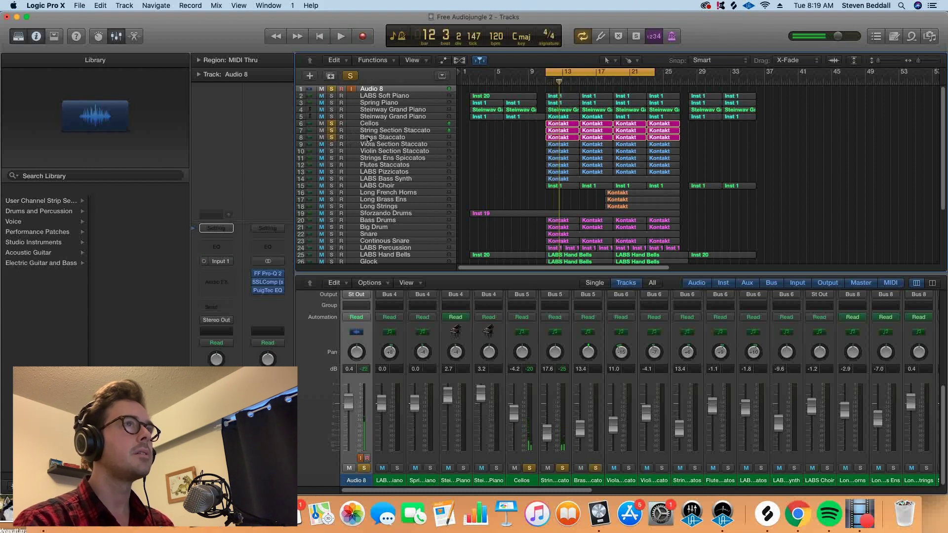
{"action": "key", "text": "space"}
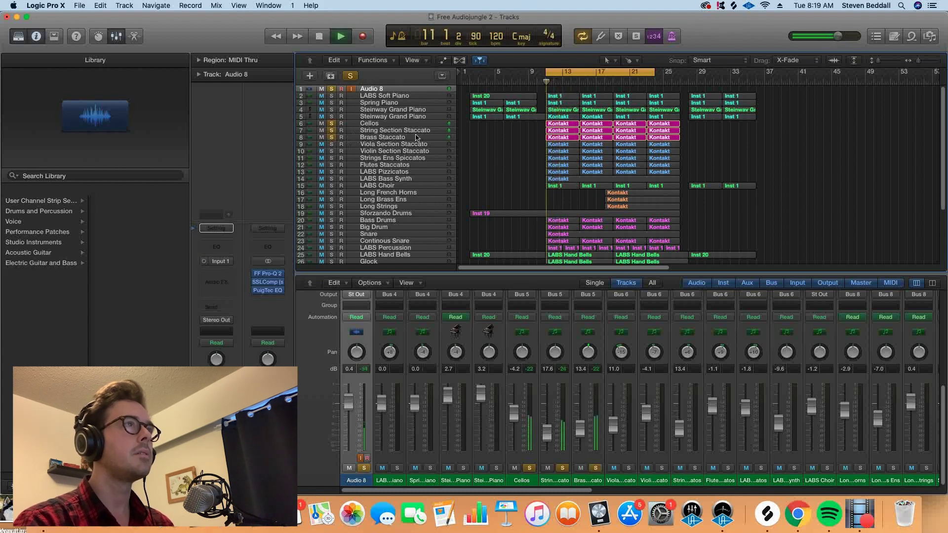
{"action": "left_click", "coordinate": [331, 130]}
{"action": "left_click", "coordinate": [331, 123]}
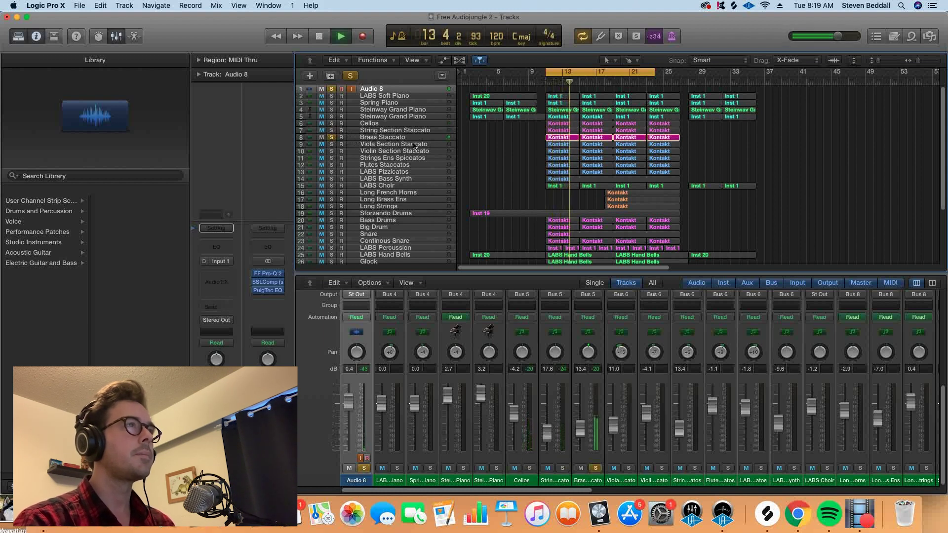
{"action": "key", "text": "space"}
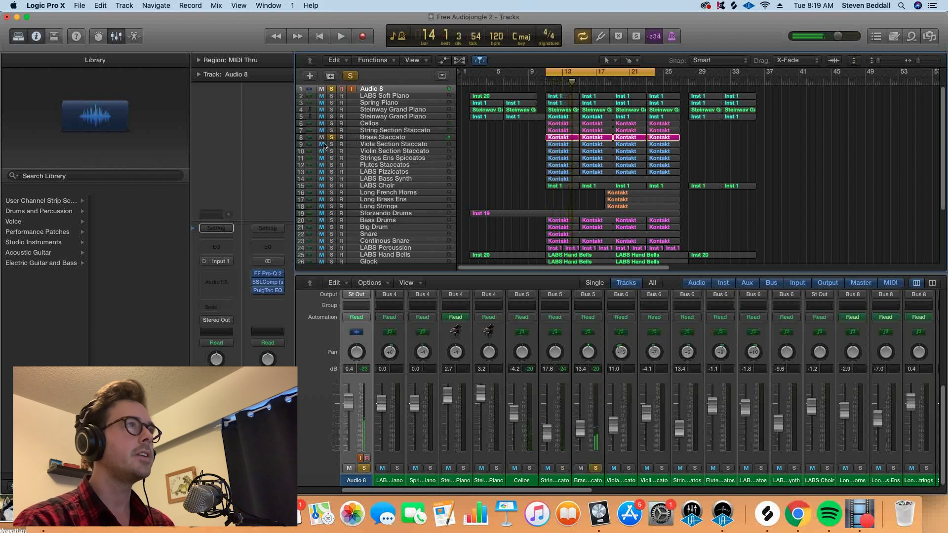
Solo the Viola and Violin Section Staccato tracks and audition them, taking Brass Staccato out of the solo during playback.
{"action": "left_click_drag", "start_coordinate": [331, 144], "coordinate": [331, 152]}
{"action": "key", "text": "space"}
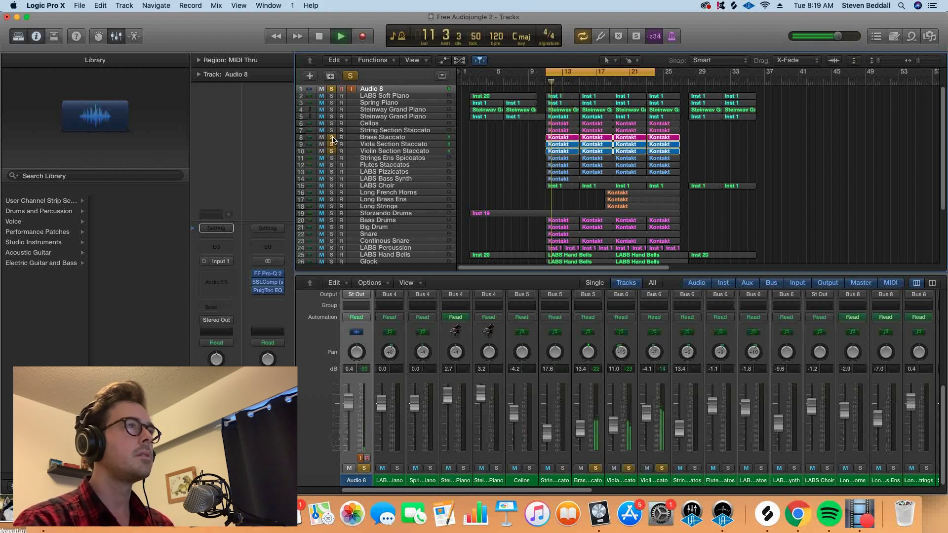
{"action": "left_click", "coordinate": [332, 137]}
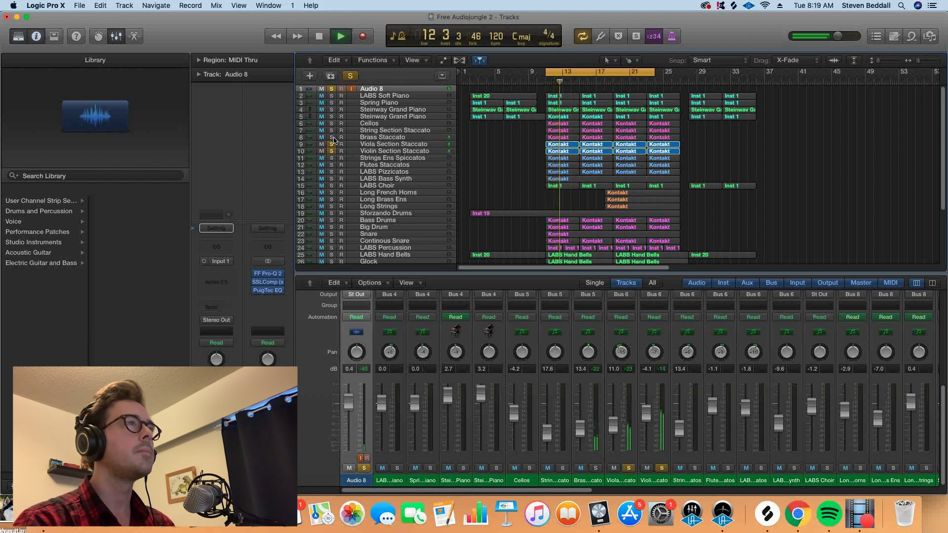
{"action": "key", "text": "space"}
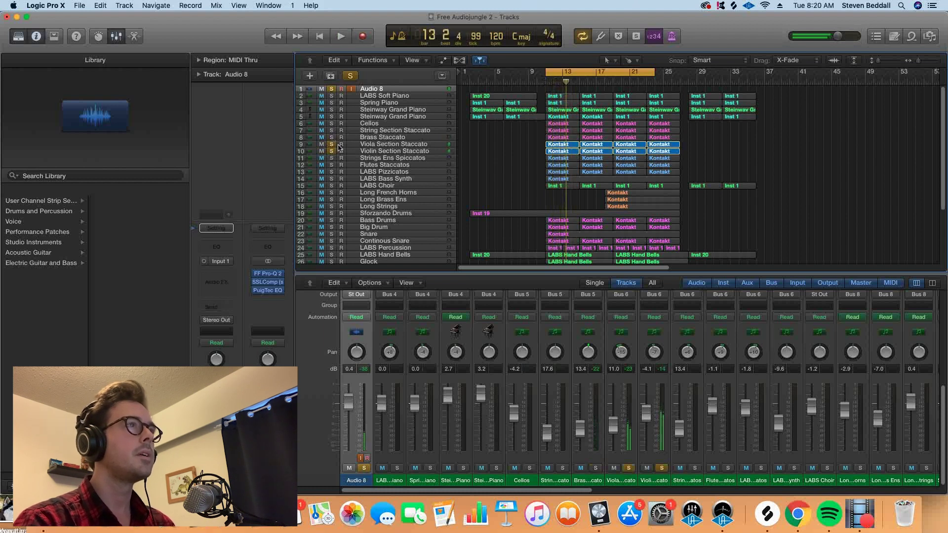
Solo Strings Ens Spiccatos in place of the viola and violin sections and audition it.
{"action": "left_click", "coordinate": [331, 158]}
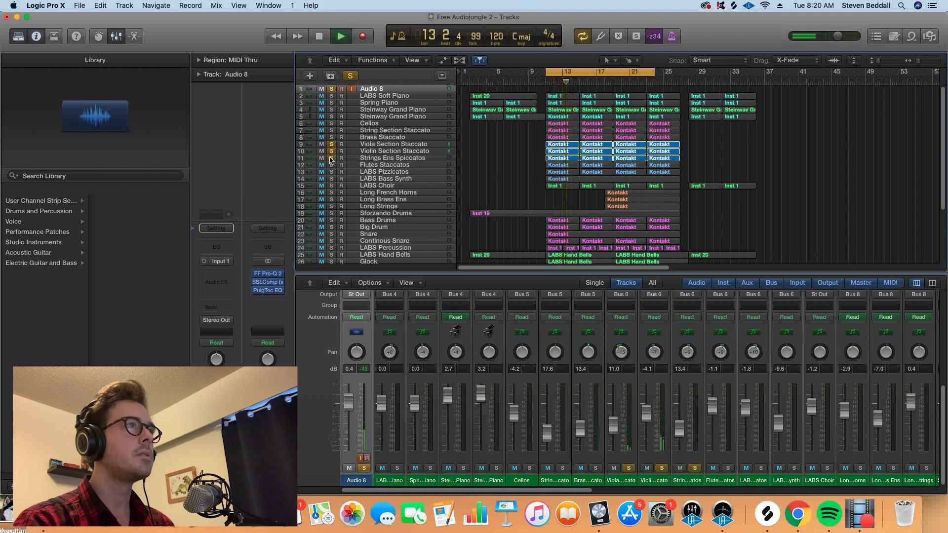
{"action": "left_click", "coordinate": [331, 151]}
{"action": "left_click", "coordinate": [331, 144]}
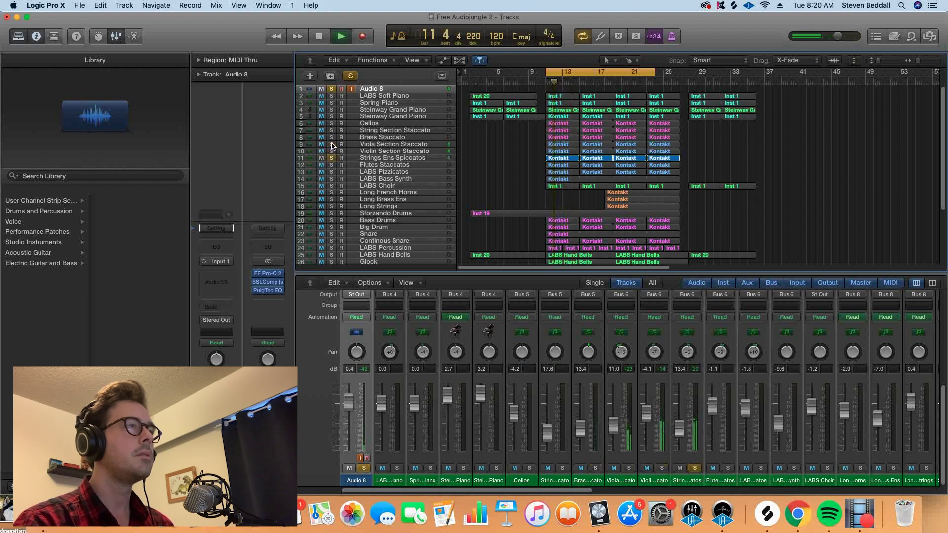
{"action": "key", "text": "space"}
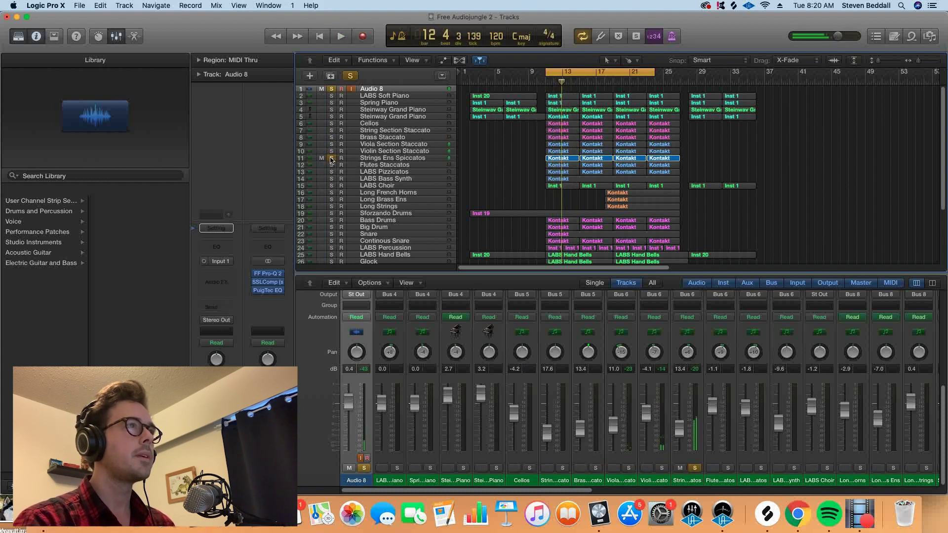
Switch the solo from Strings Ens Spiccatos to Flutes Staccatos, play a passage, and unsolo the flutes.
{"action": "left_click", "coordinate": [332, 157]}
{"action": "left_click", "coordinate": [331, 165]}
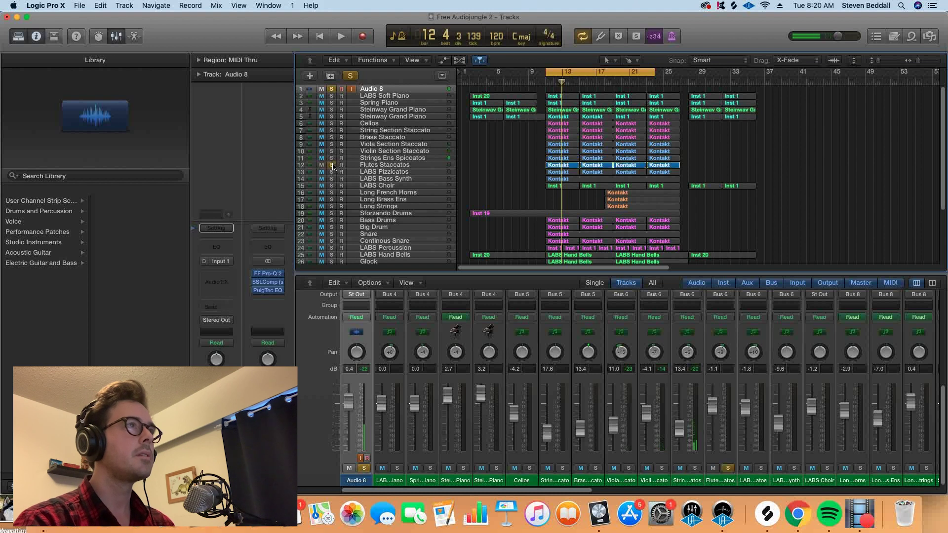
{"action": "key", "text": "space"}
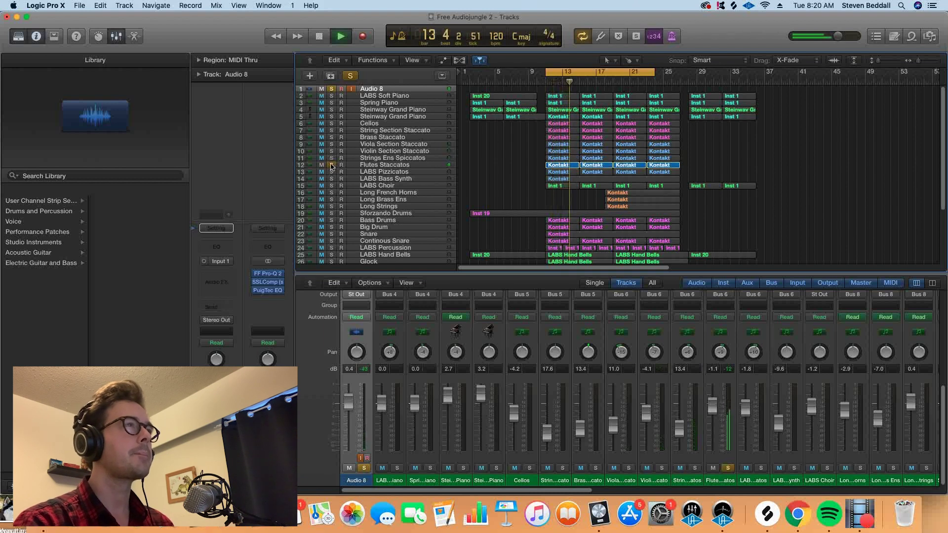
{"action": "key", "text": "space"}
{"action": "left_click", "coordinate": [331, 166]}
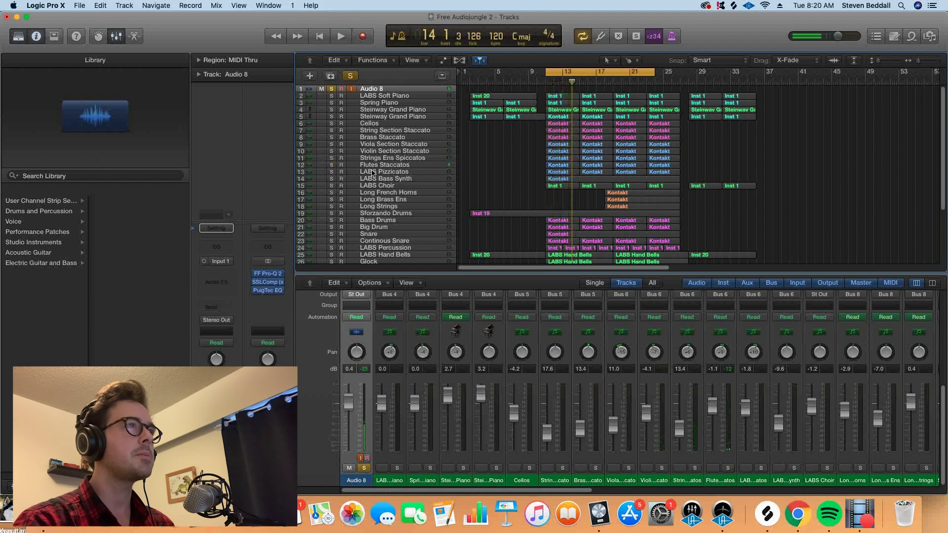
Audition LABS Pizzicatos soloed, add LABS Bass Synth during playback, and unsolo both tracks after stopping.
{"action": "left_click", "coordinate": [331, 172]}
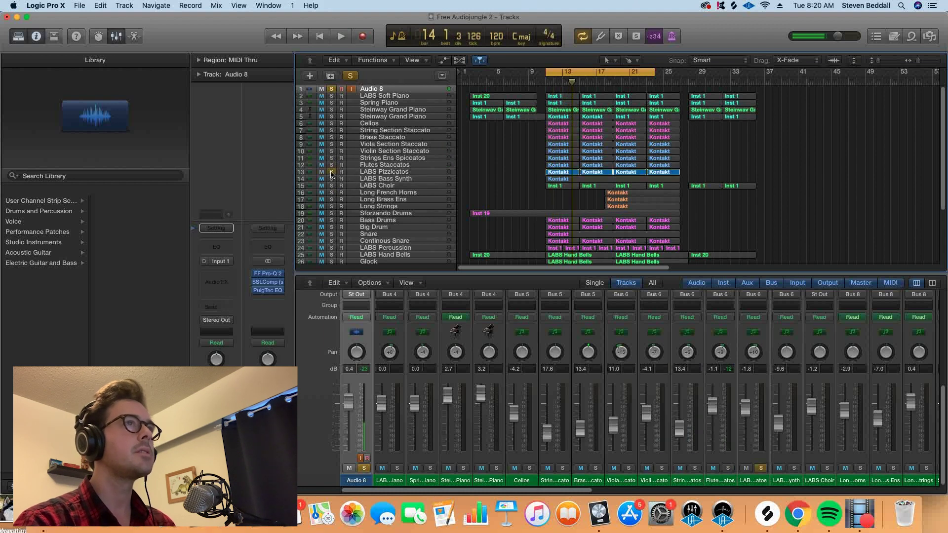
{"action": "key", "text": "space"}
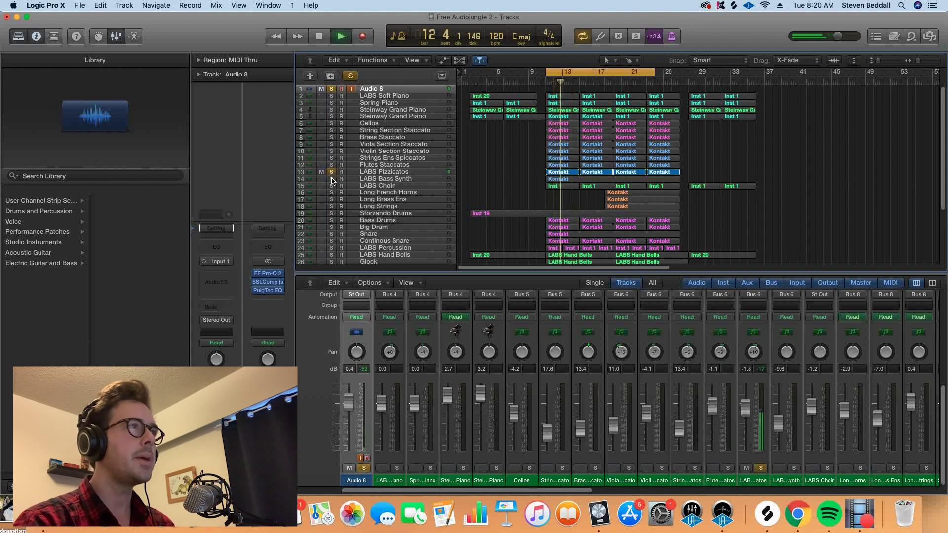
{"action": "left_click", "coordinate": [331, 179]}
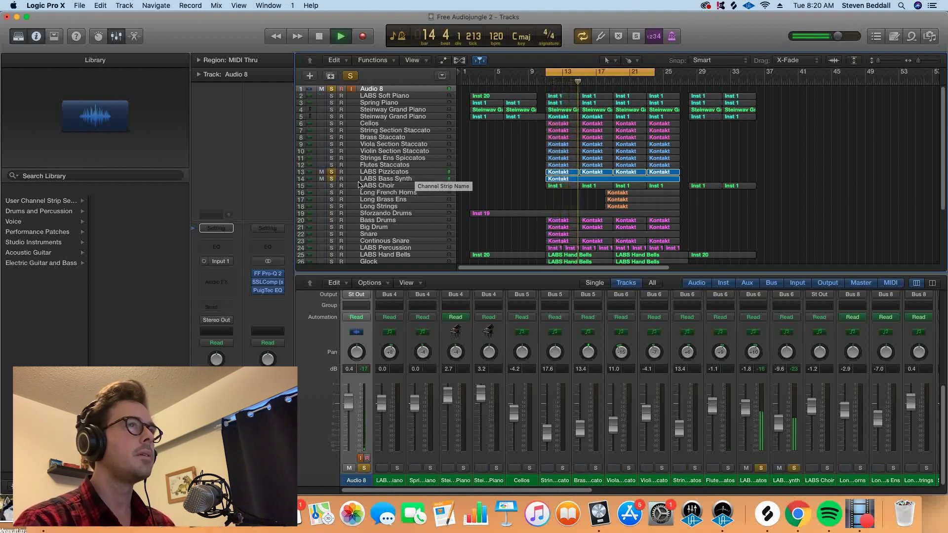
{"action": "key", "text": "space"}
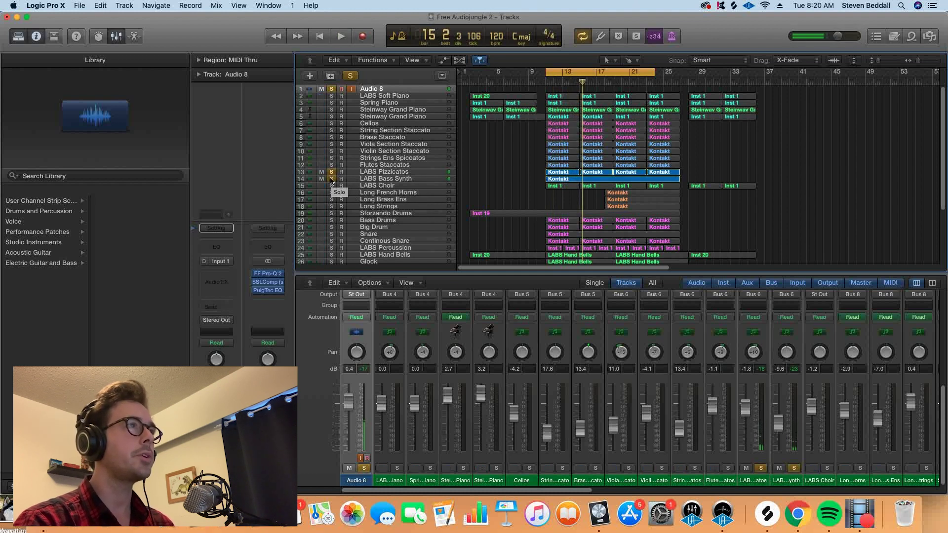
{"action": "left_click", "coordinate": [331, 179]}
{"action": "left_click", "coordinate": [331, 172]}
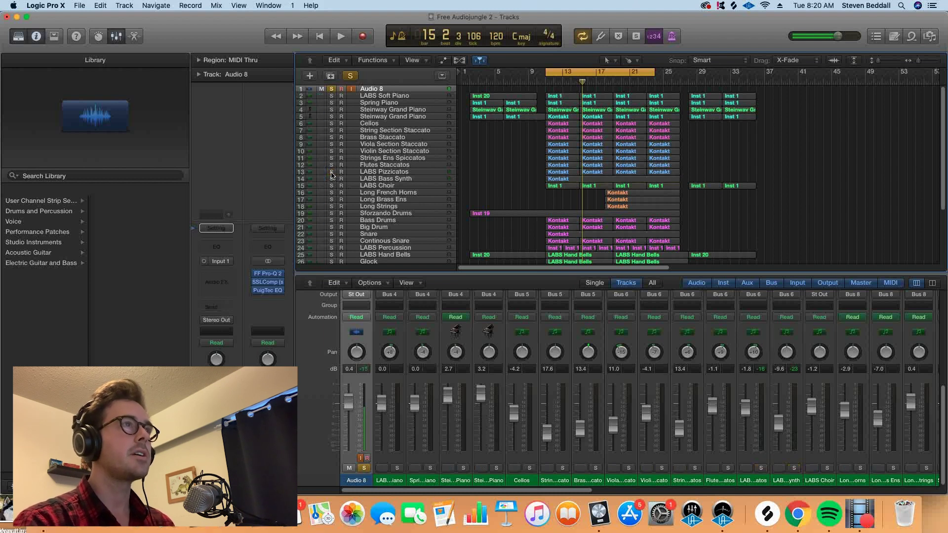
Solo the LABS Choir track, play a passage of it, and unsolo it after stopping.
{"action": "left_click", "coordinate": [331, 185]}
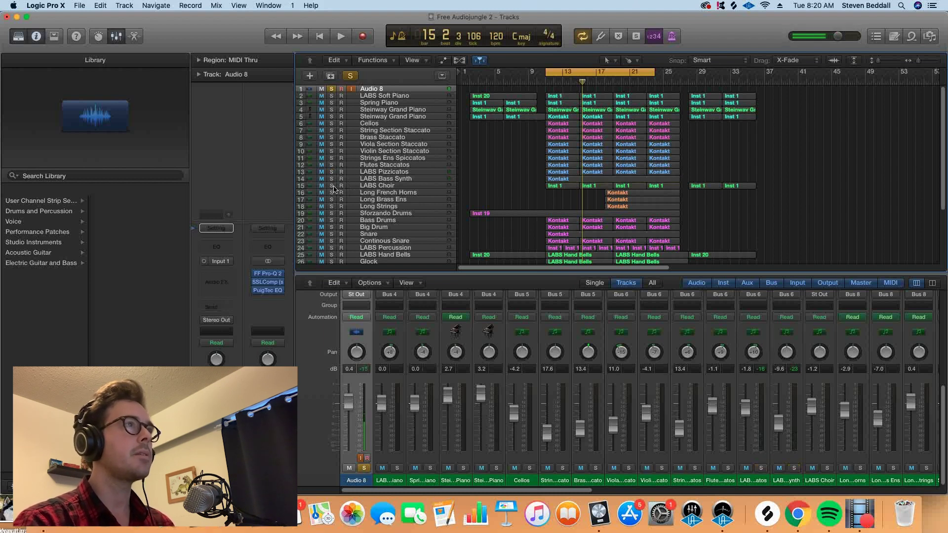
{"action": "key", "text": "space"}
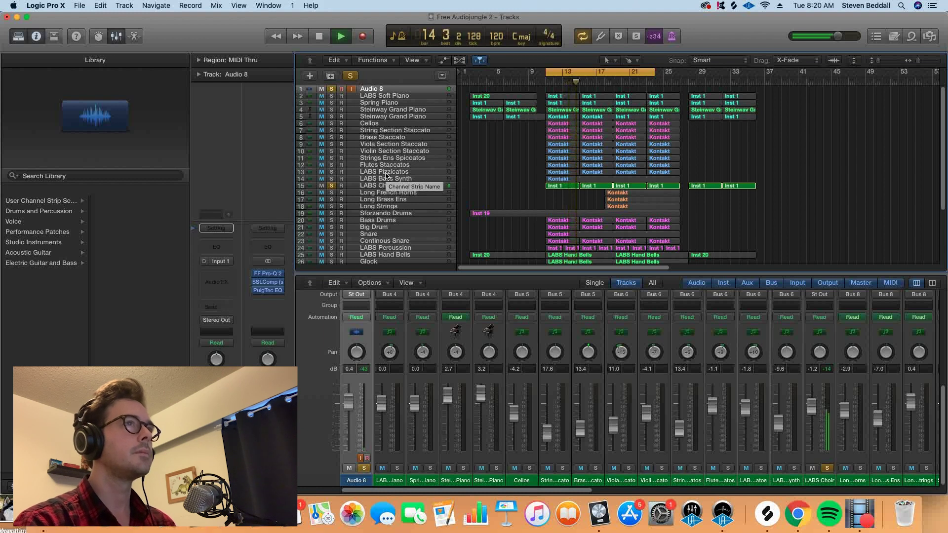
{"action": "key", "text": "space"}
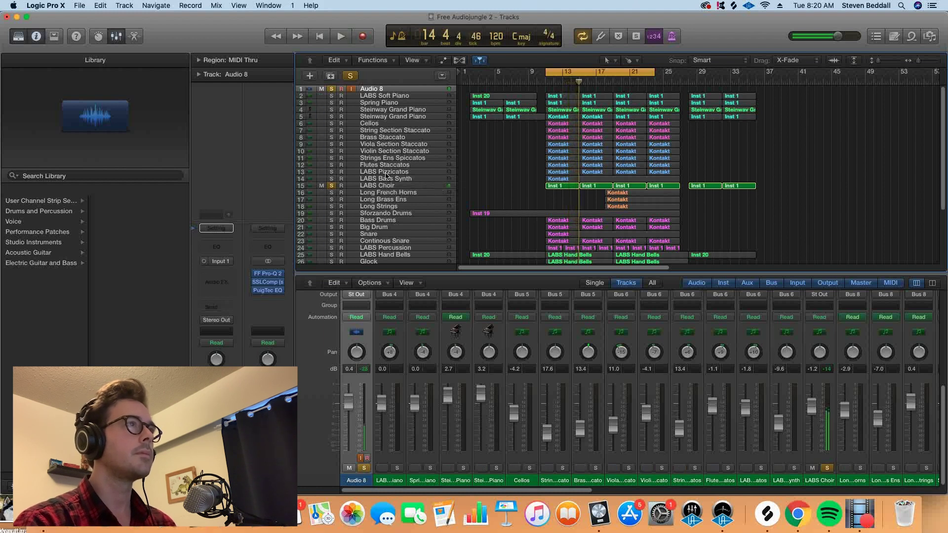
{"action": "left_click", "coordinate": [331, 185]}
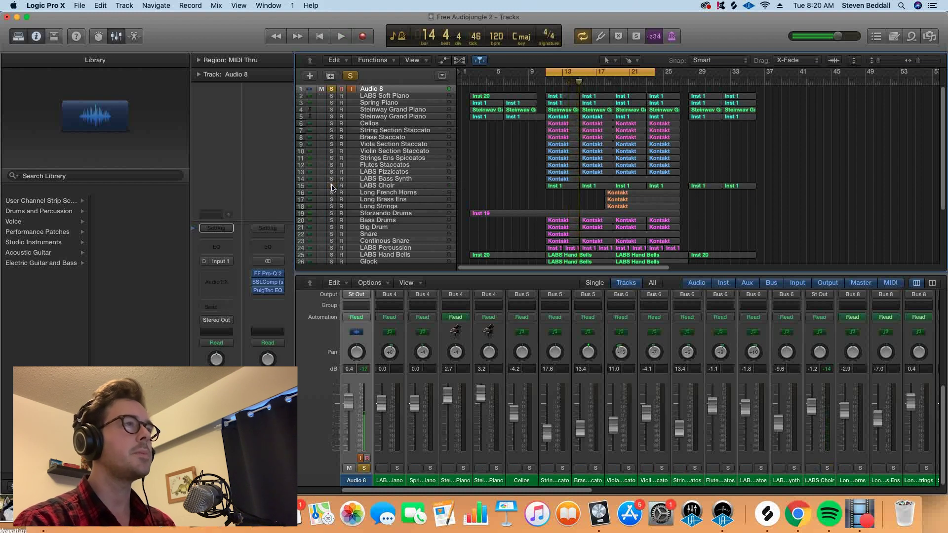
Move the cycle range to start at bar 18 and audition Long French Horns soloed, adding Long Brass Ens during playback.
{"action": "left_click_drag", "start_coordinate": [608, 73], "coordinate": [668, 74]}
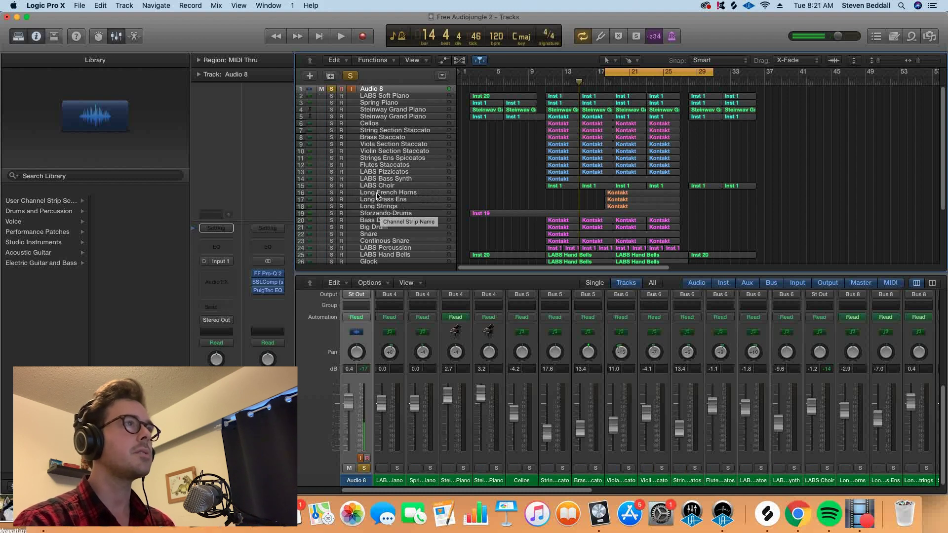
{"action": "left_click", "coordinate": [332, 192]}
{"action": "key", "text": "space"}
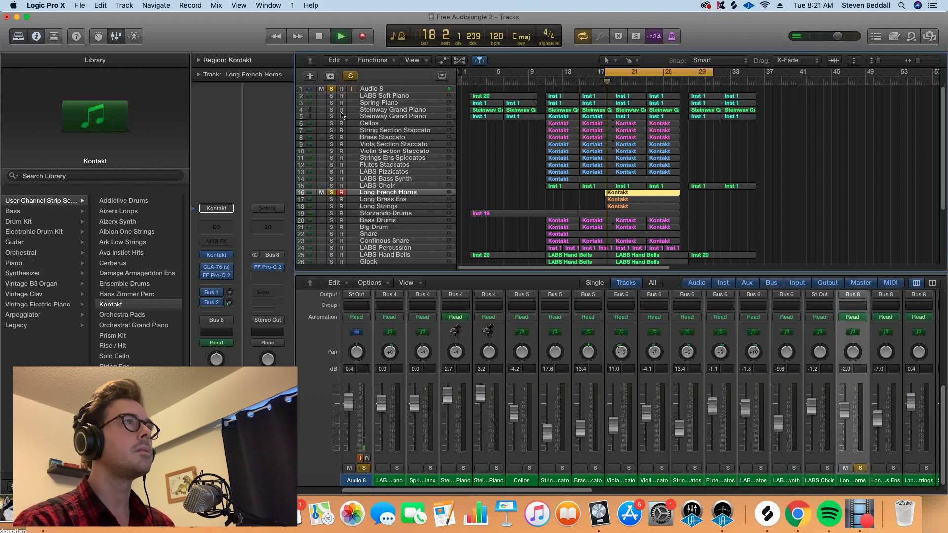
{"action": "left_click", "coordinate": [370, 89]}
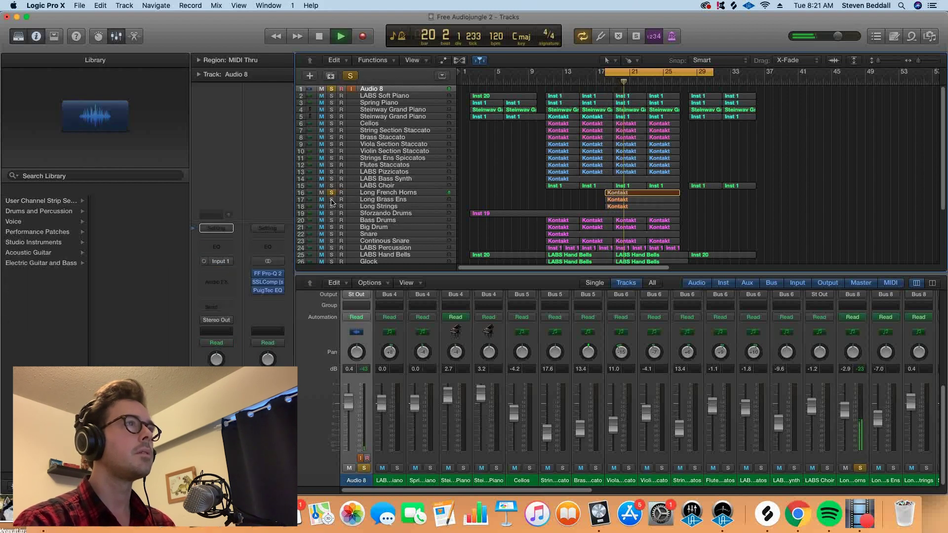
{"action": "left_click", "coordinate": [331, 199]}
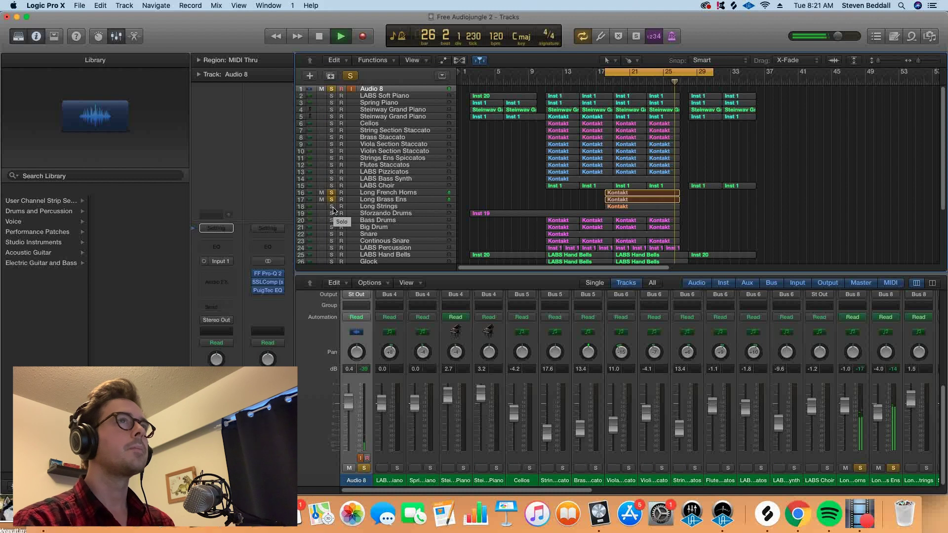
{"action": "key", "text": "space"}
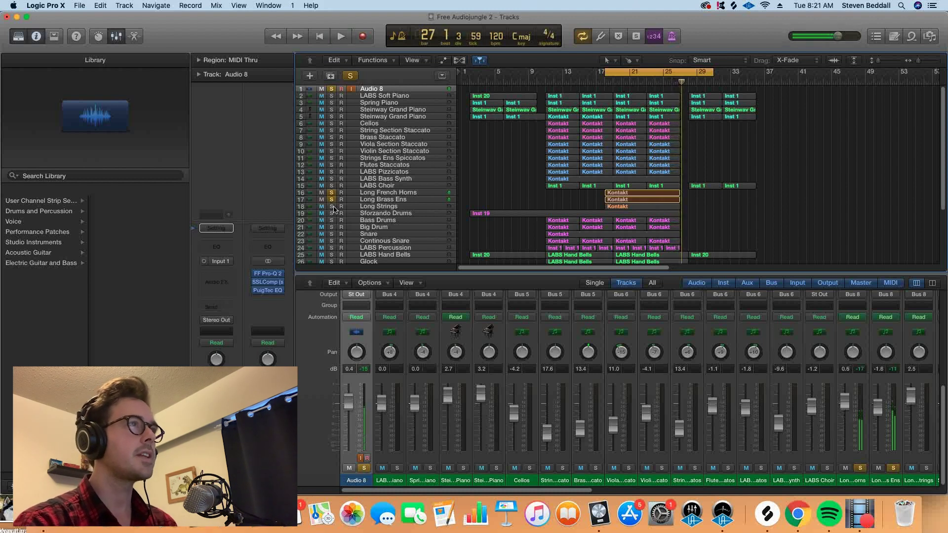
Add Long Strings to the soloed horns and brass and play the cycled section.
{"action": "left_click", "coordinate": [333, 208]}
{"action": "key", "text": "space"}
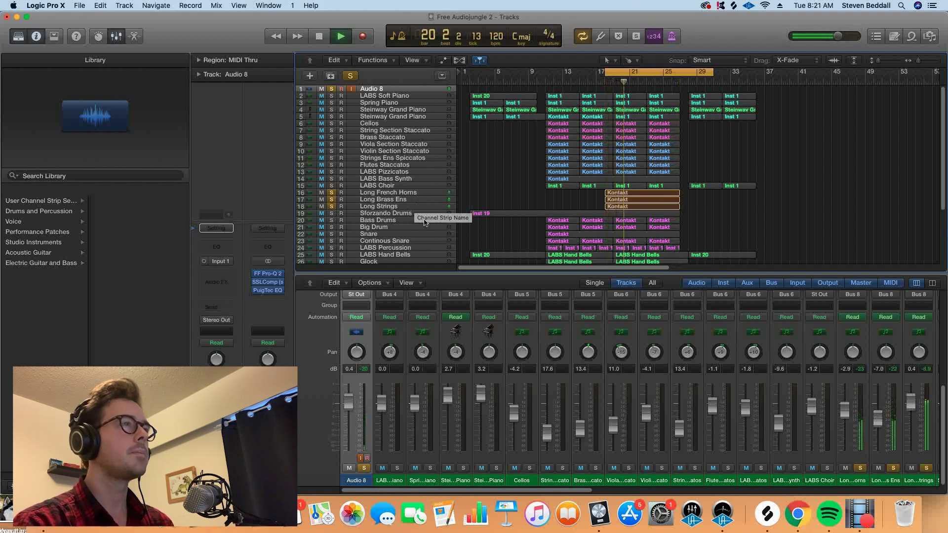
{"action": "scroll", "coordinate": [424, 223], "scroll_direction": "down", "scroll_amount": 3}
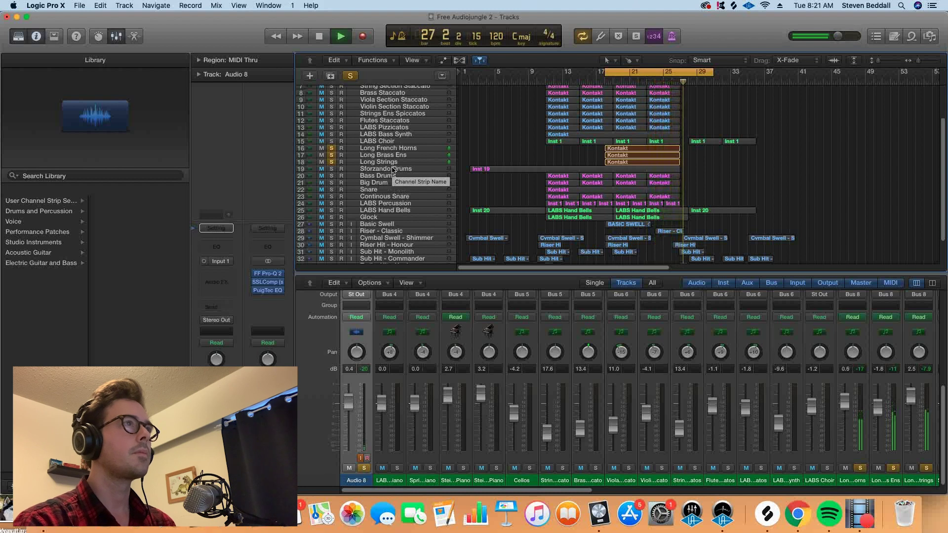
{"action": "key", "text": "space"}
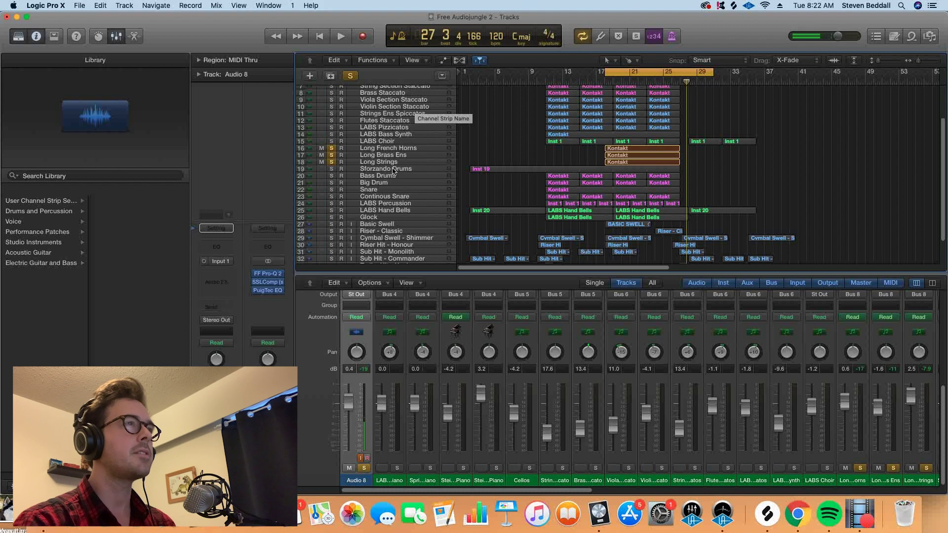
Switch to Chrome and bring up the sforzando product page at its description of the free SFZ player.
{"action": "key", "text": "ctrl+m"}
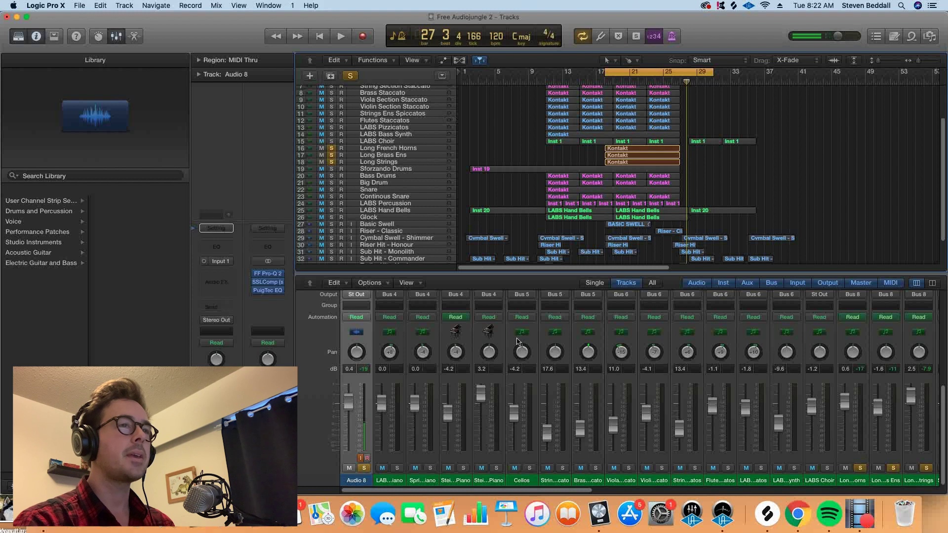
{"action": "left_click", "coordinate": [796, 514]}
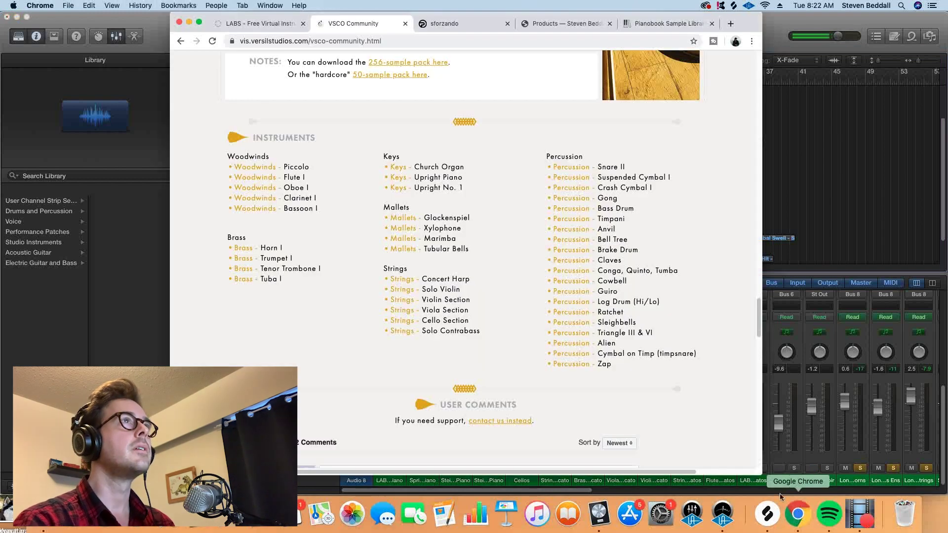
{"action": "left_click", "coordinate": [463, 23]}
{"action": "scroll", "coordinate": [449, 167], "scroll_direction": "down", "scroll_amount": 5}
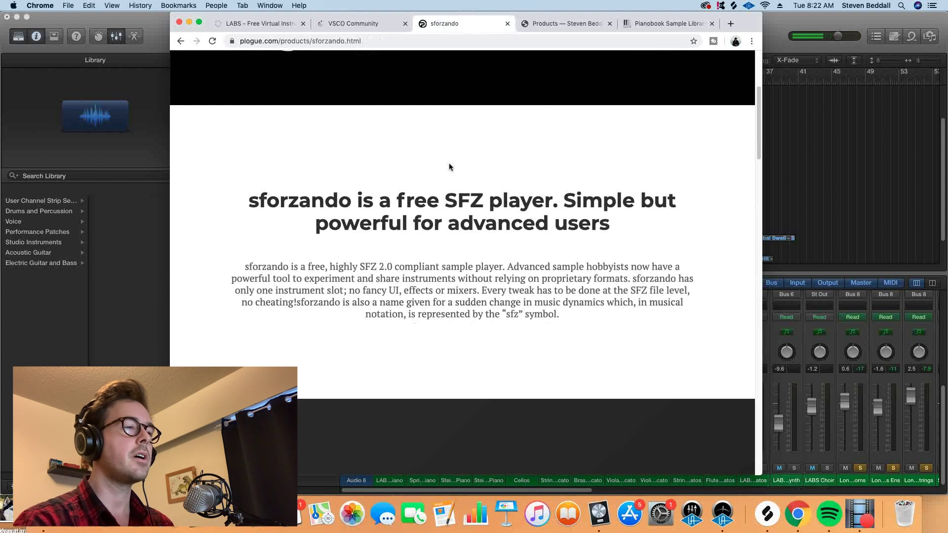
Read through the sforzando product page, covering the SFZ format, download options, system compatibility, requirements and available products.
{"action": "scroll", "coordinate": [449, 167], "scroll_direction": "down", "scroll_amount": 4}
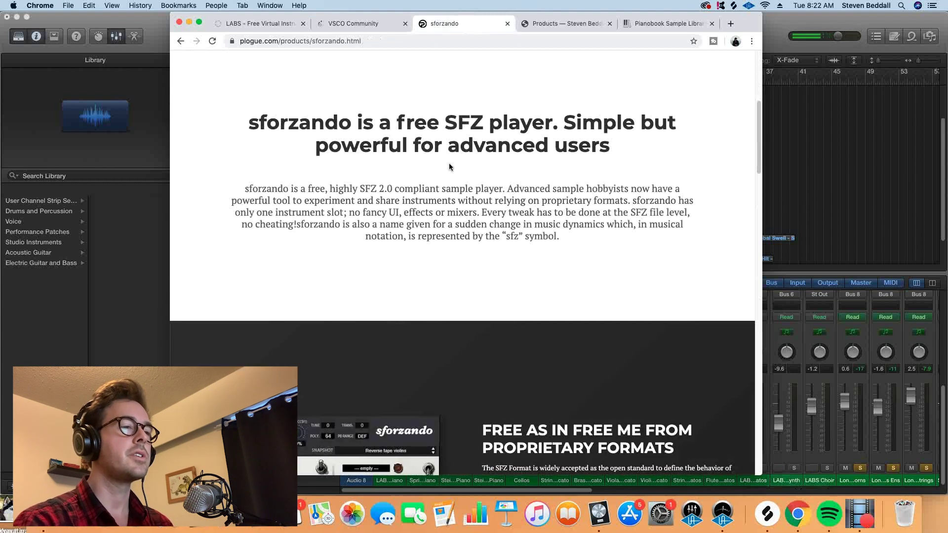
{"action": "scroll", "coordinate": [448, 167], "scroll_direction": "down", "scroll_amount": 2}
{"action": "scroll", "coordinate": [449, 166], "scroll_direction": "down", "scroll_amount": 1}
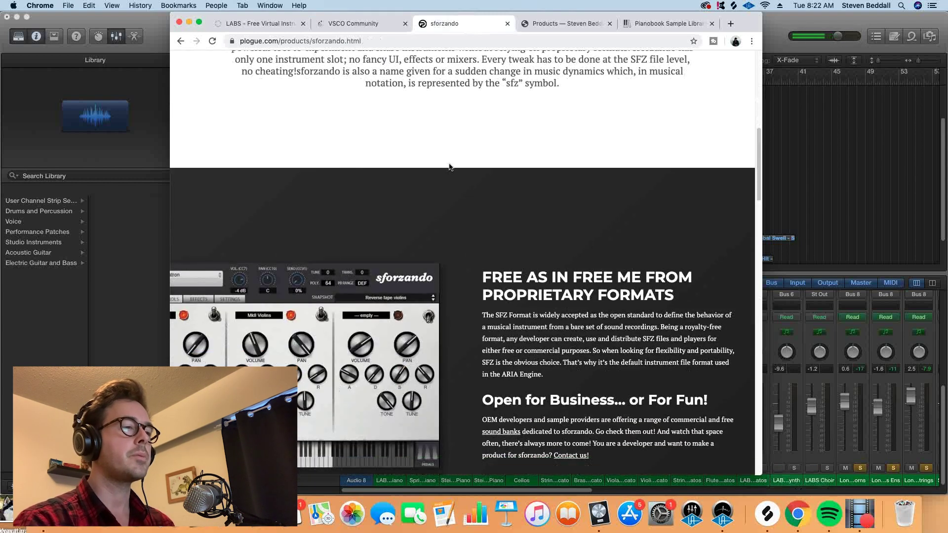
{"action": "scroll", "coordinate": [450, 167], "scroll_direction": "down", "scroll_amount": 6}
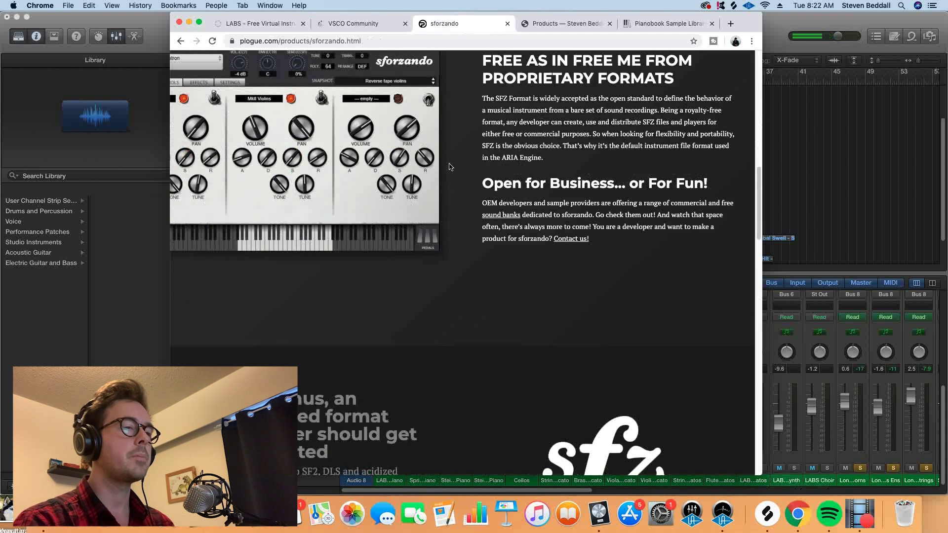
{"action": "scroll", "coordinate": [449, 167], "scroll_direction": "down", "scroll_amount": 1}
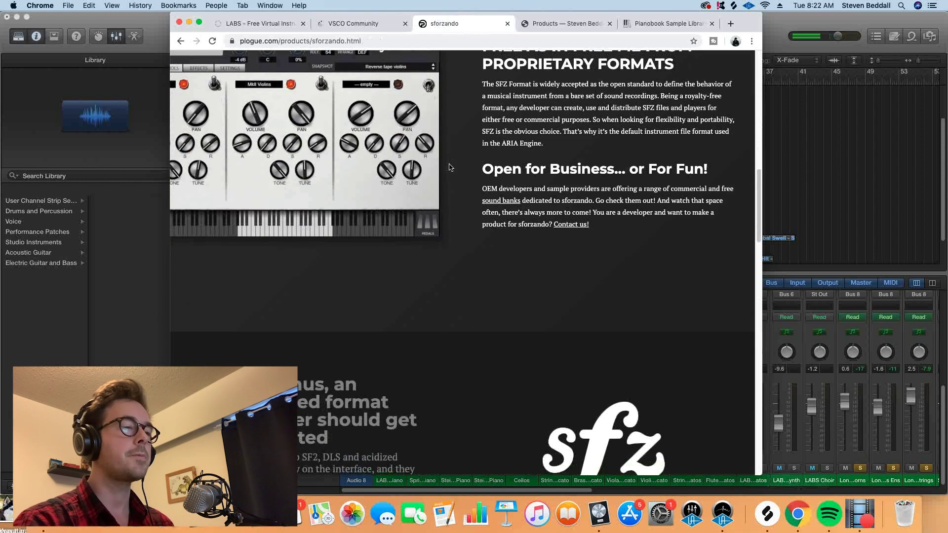
{"action": "scroll", "coordinate": [449, 167], "scroll_direction": "down", "scroll_amount": 6}
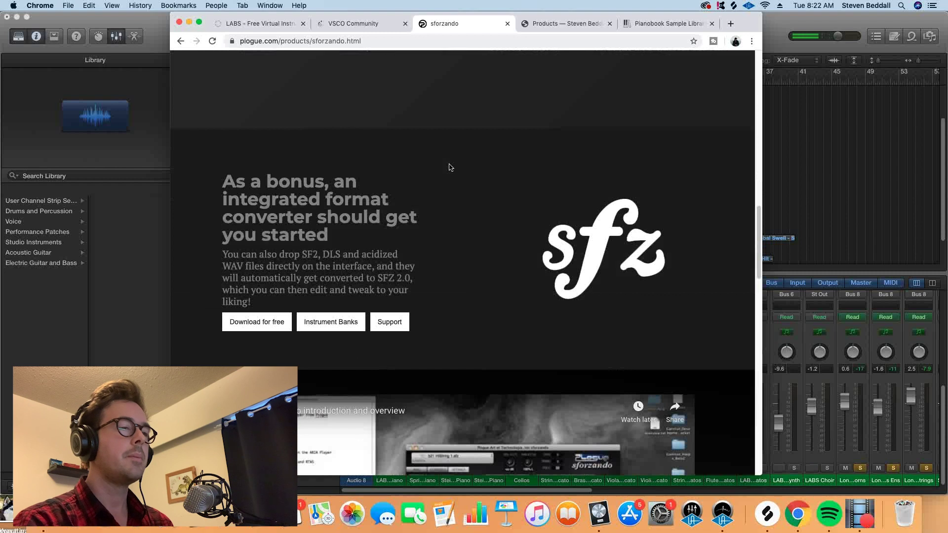
{"action": "scroll", "coordinate": [449, 167], "scroll_direction": "down", "scroll_amount": 3}
{"action": "scroll", "coordinate": [449, 167], "scroll_direction": "down", "scroll_amount": 2}
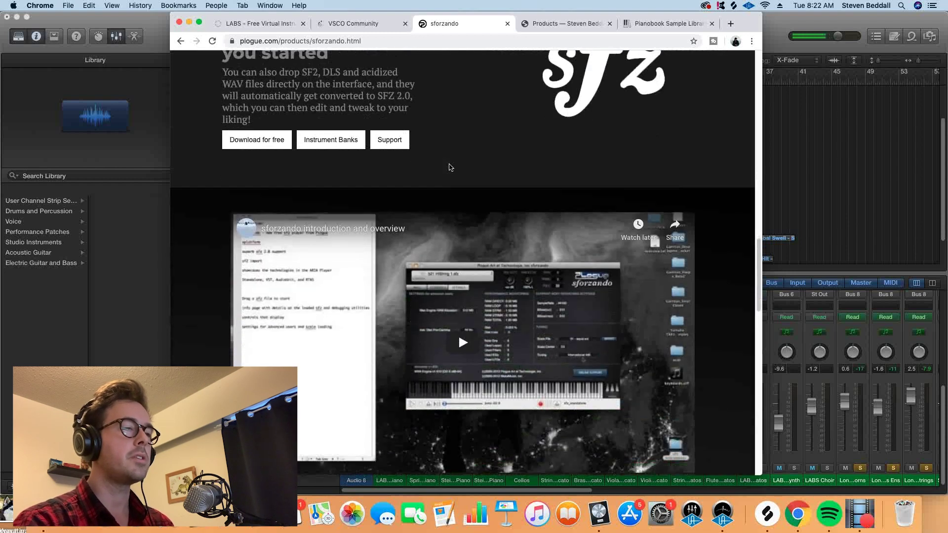
{"action": "scroll", "coordinate": [449, 167], "scroll_direction": "down", "scroll_amount": 4}
{"action": "scroll", "coordinate": [449, 167], "scroll_direction": "down", "scroll_amount": 6}
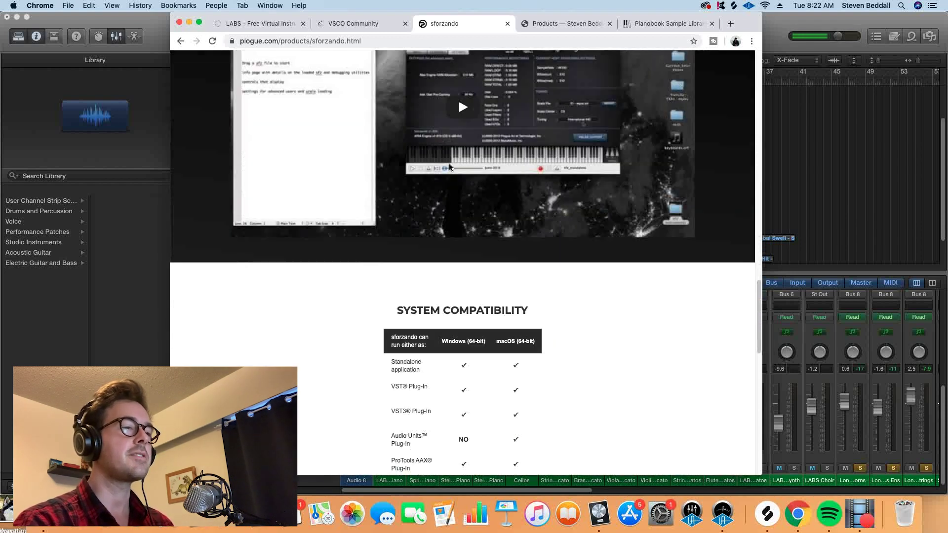
{"action": "scroll", "coordinate": [449, 167], "scroll_direction": "down", "scroll_amount": 1}
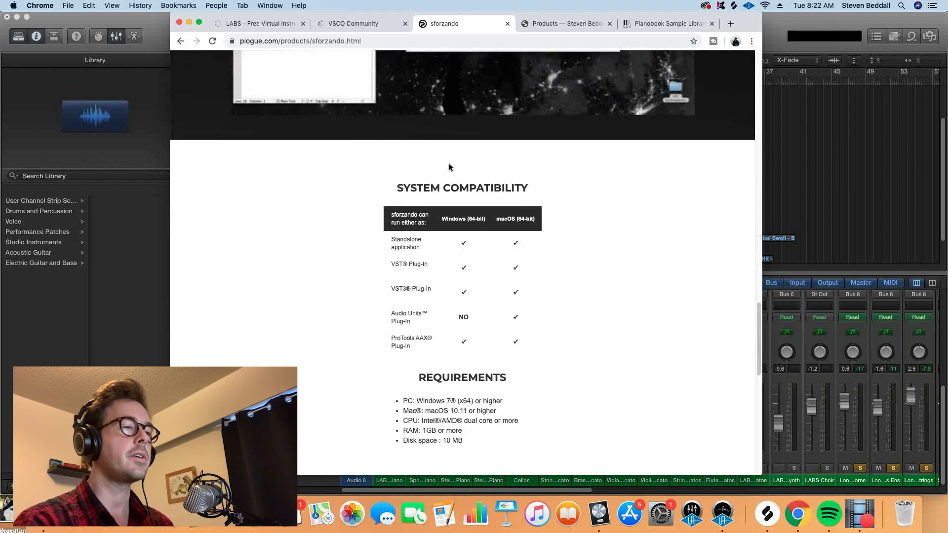
{"action": "scroll", "coordinate": [449, 167], "scroll_direction": "down", "scroll_amount": 9}
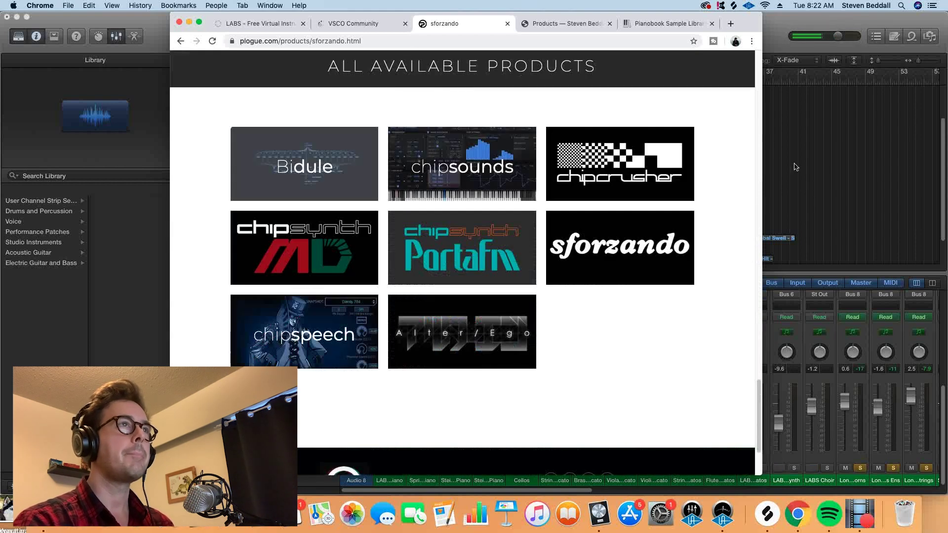
Return to Logic Pro X, clear the existing solos and solo only the Sforzando Drums track.
{"action": "left_click", "coordinate": [795, 166]}
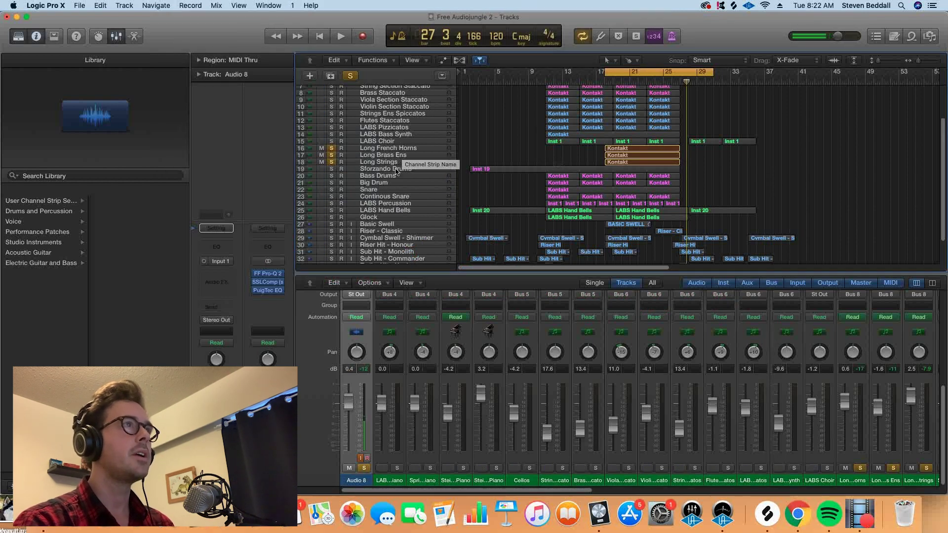
{"action": "left_click", "coordinate": [350, 75]}
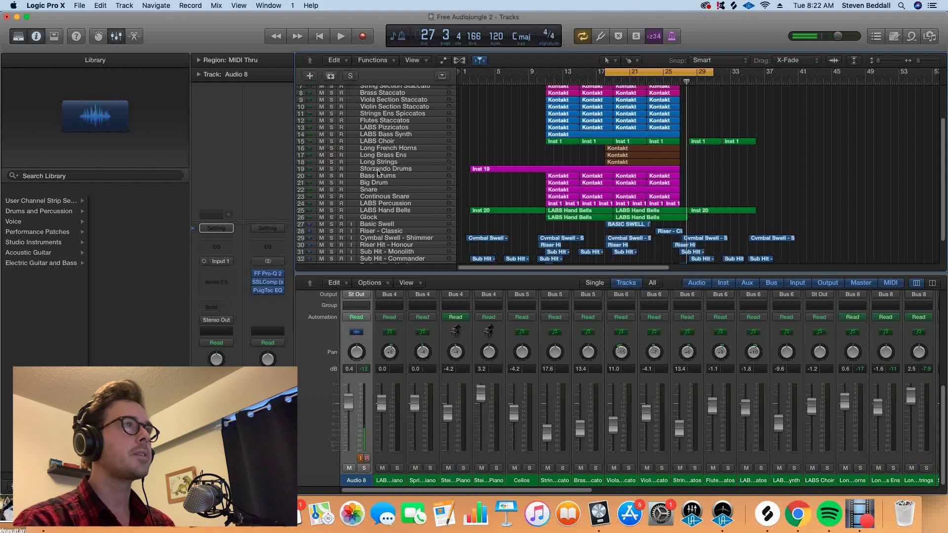
{"action": "left_click", "coordinate": [378, 169]}
{"action": "key", "text": "s"}
{"action": "scroll", "coordinate": [370, 138], "scroll_direction": "up", "scroll_amount": 3}
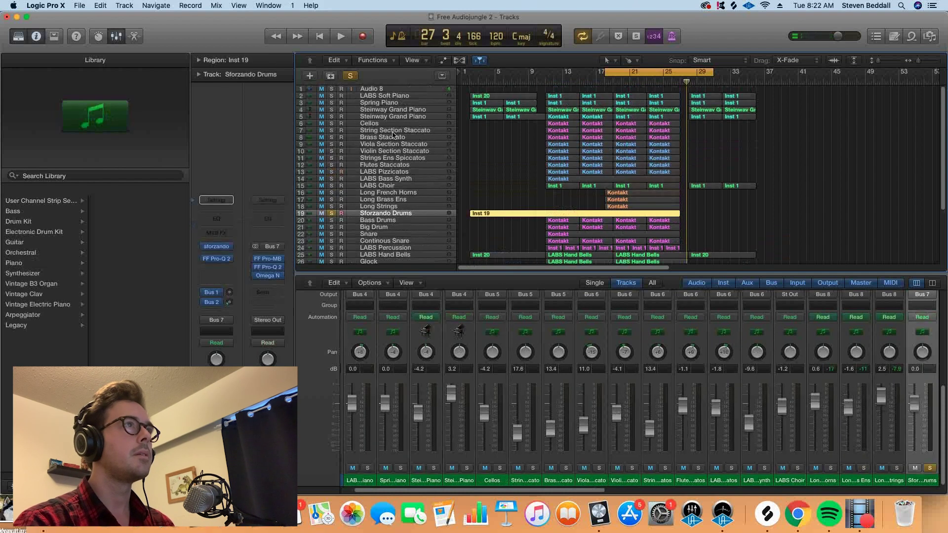
Play the cycled section of the soloed Sforzando Drums with the Audio 8 track selected, and stop playback.
{"action": "key", "text": "space"}
{"action": "left_click", "coordinate": [371, 89]}
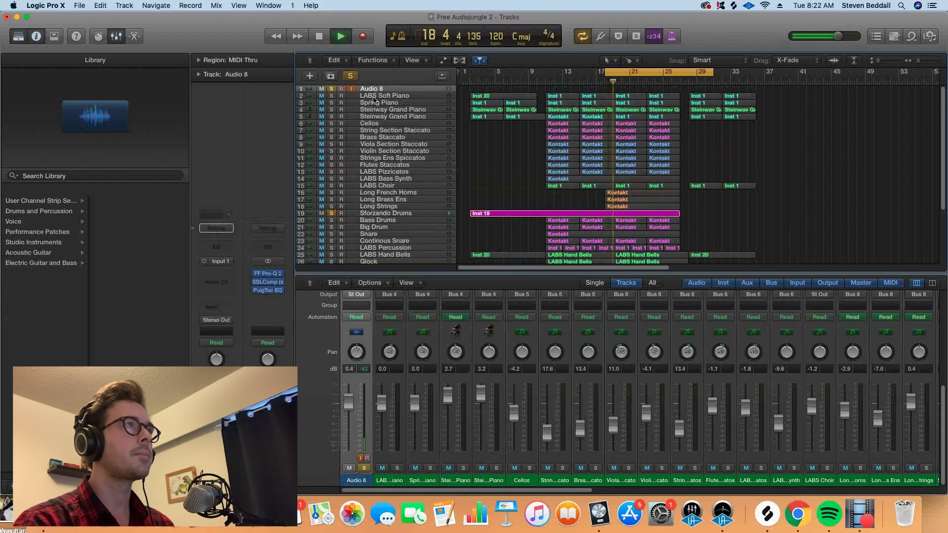
{"action": "scroll", "coordinate": [469, 184], "scroll_direction": "down", "scroll_amount": 3}
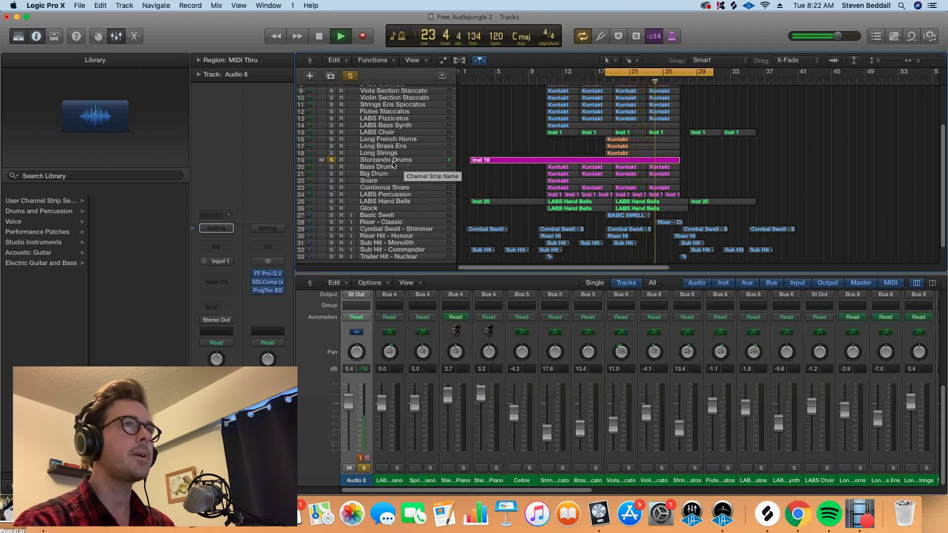
{"action": "key", "text": "space"}
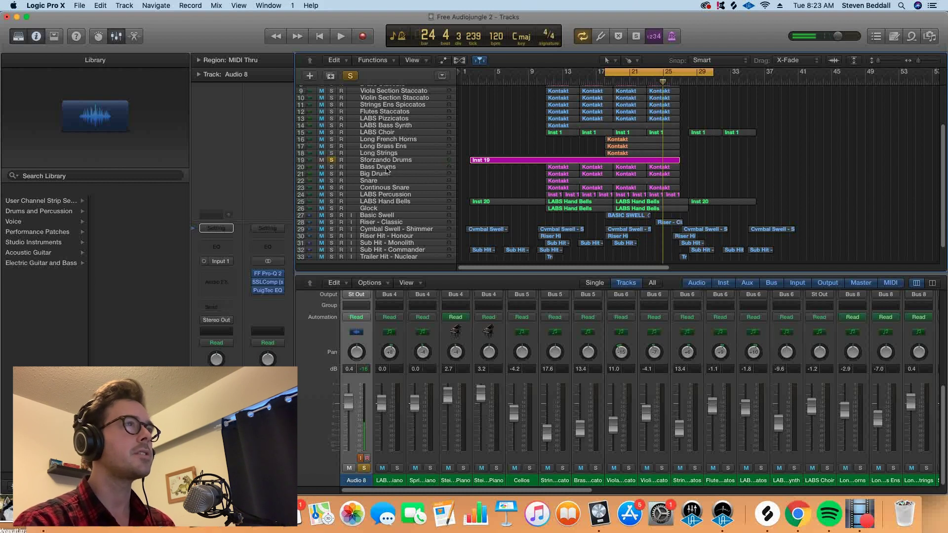
Audition the drums in layers, adding Bass Drums, Big Drum, Snare and Continous Snare to the solo, and stop playback.
{"action": "left_click", "coordinate": [335, 169]}
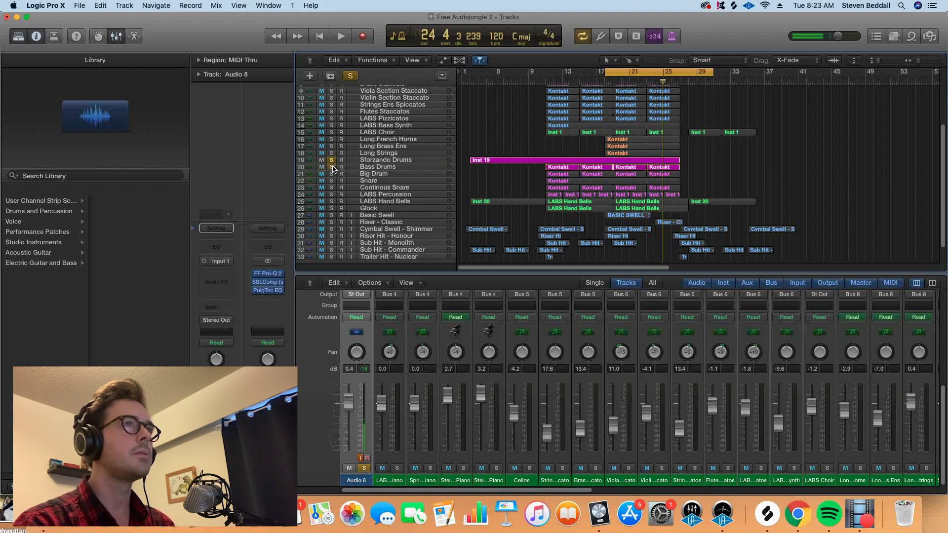
{"action": "key", "text": "space"}
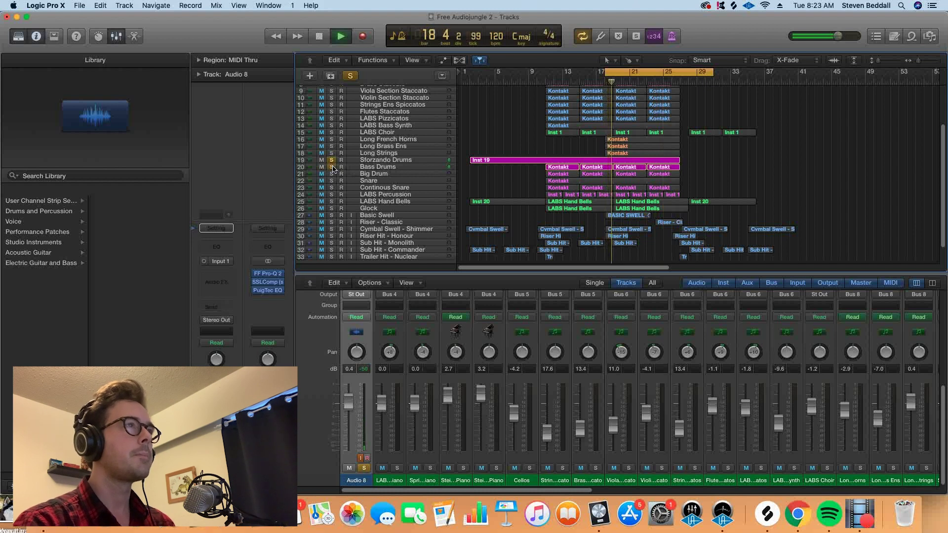
{"action": "left_click", "coordinate": [332, 174]}
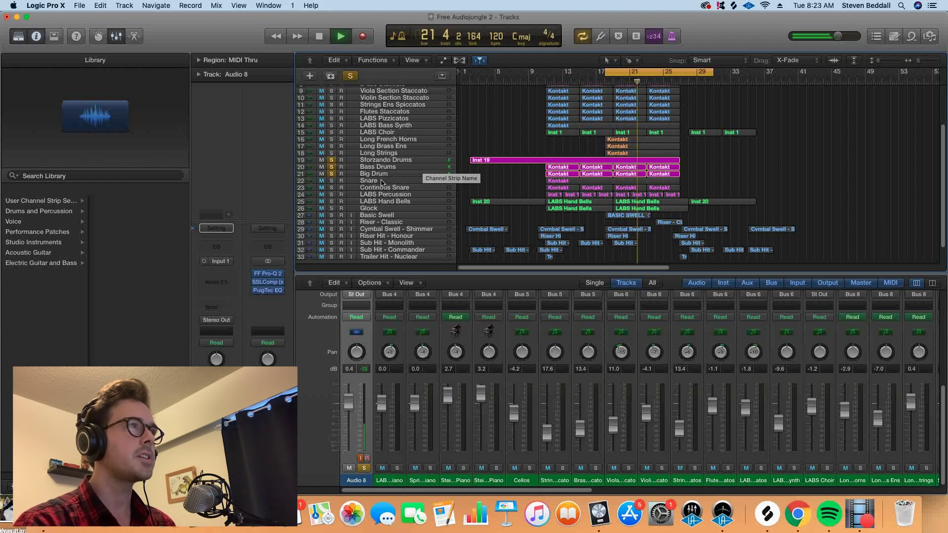
{"action": "left_click", "coordinate": [332, 182]}
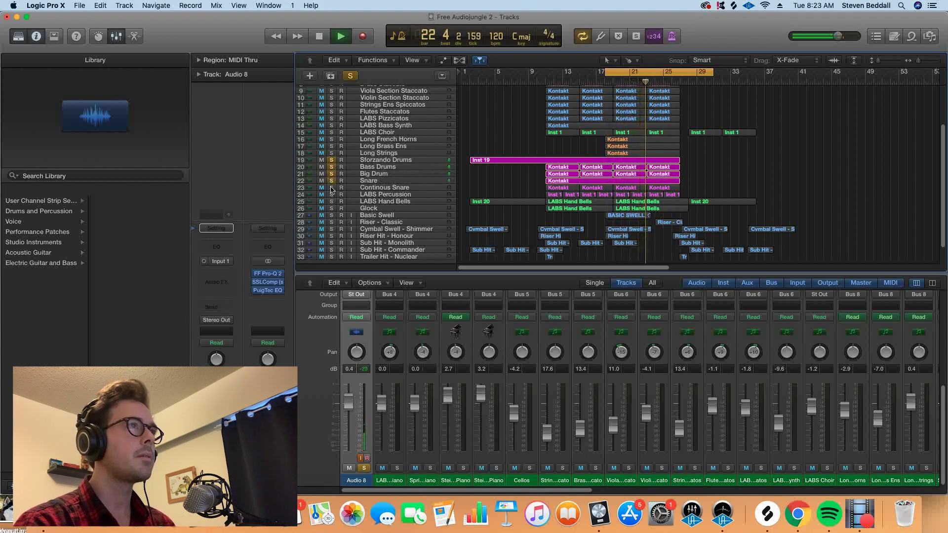
{"action": "left_click", "coordinate": [332, 188]}
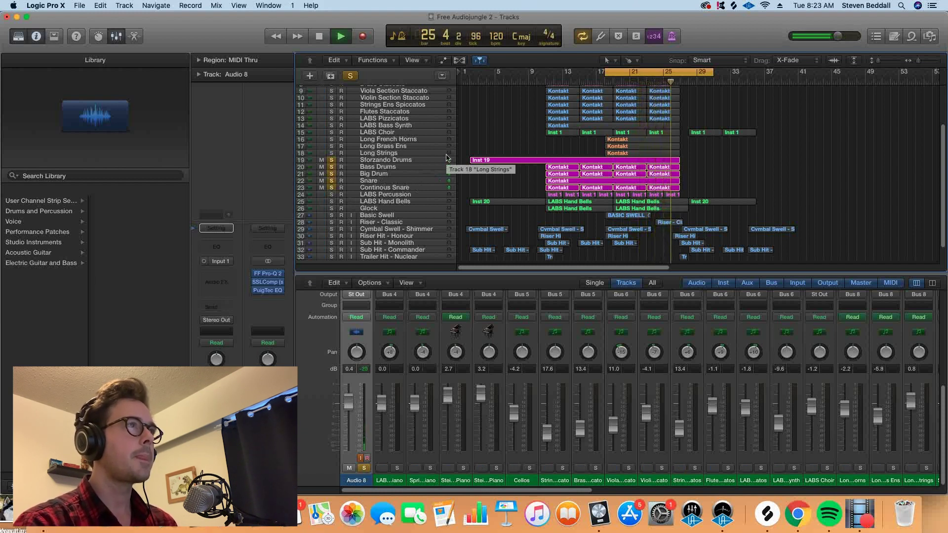
{"action": "key", "text": "space"}
Add LABS Percussion to the soloed drums, play the cycled section and stop it.
{"action": "scroll", "coordinate": [412, 201], "scroll_direction": "down", "scroll_amount": 1}
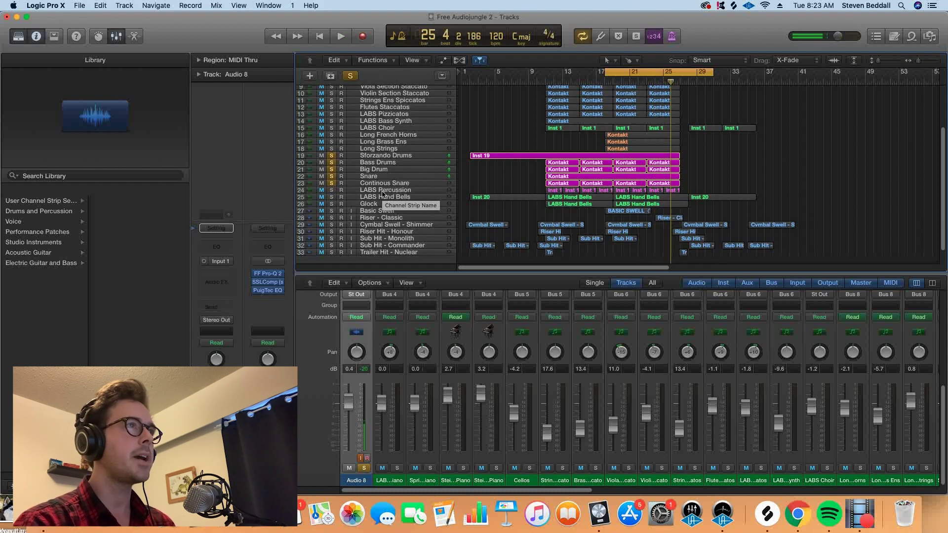
{"action": "left_click", "coordinate": [331, 190]}
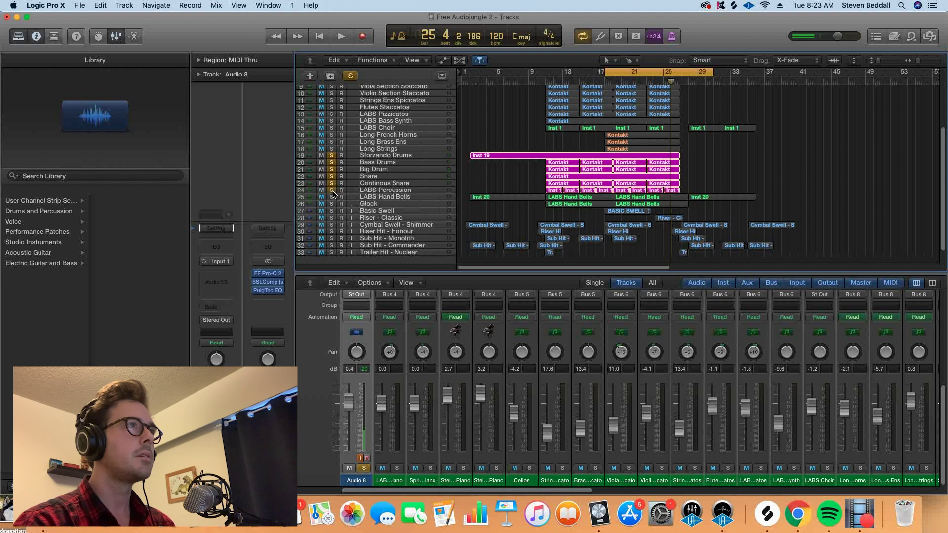
{"action": "key", "text": "space"}
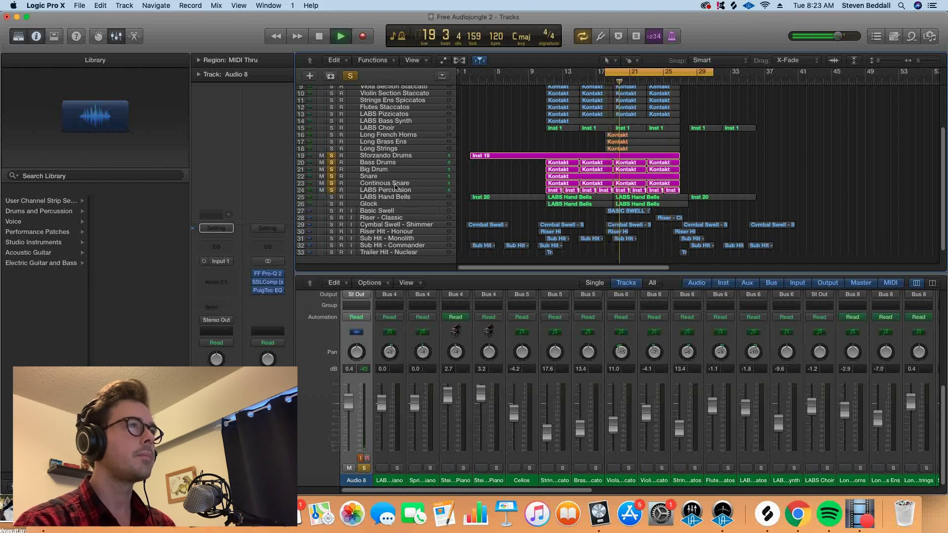
{"action": "scroll", "coordinate": [395, 187], "scroll_direction": "down", "scroll_amount": 1}
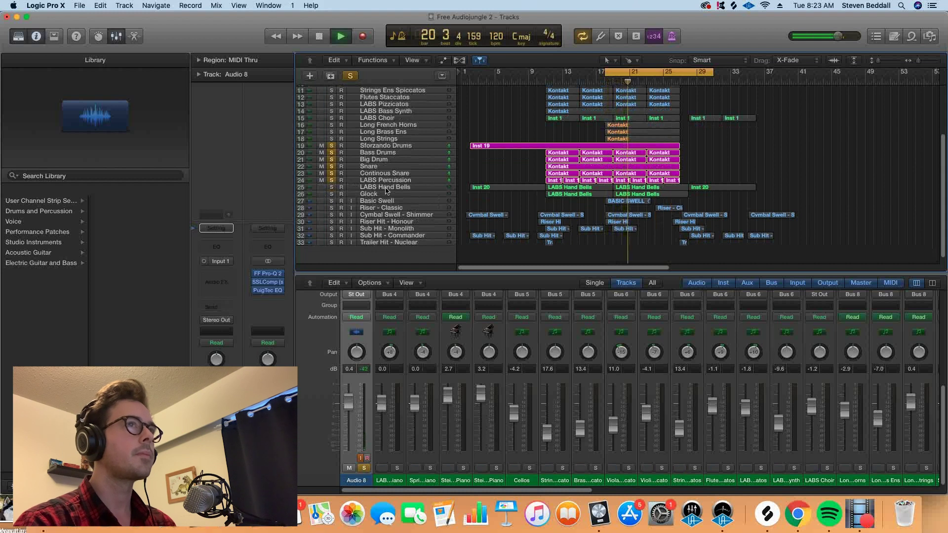
{"action": "key", "text": "space"}
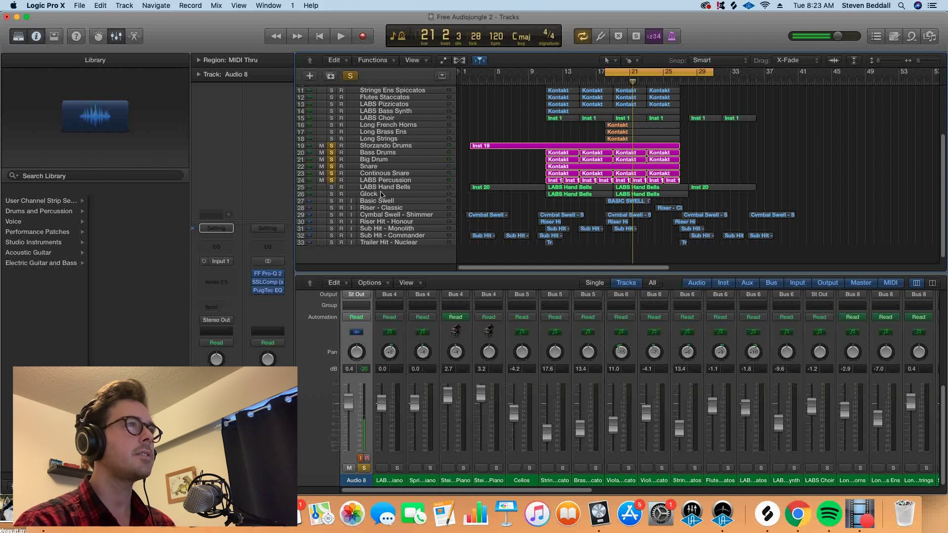
Add LABS Hand Bells and Glock to the soloed percussion and play the cycled section.
{"action": "left_click", "coordinate": [331, 187]}
{"action": "left_click", "coordinate": [332, 194]}
{"action": "key", "text": "space"}
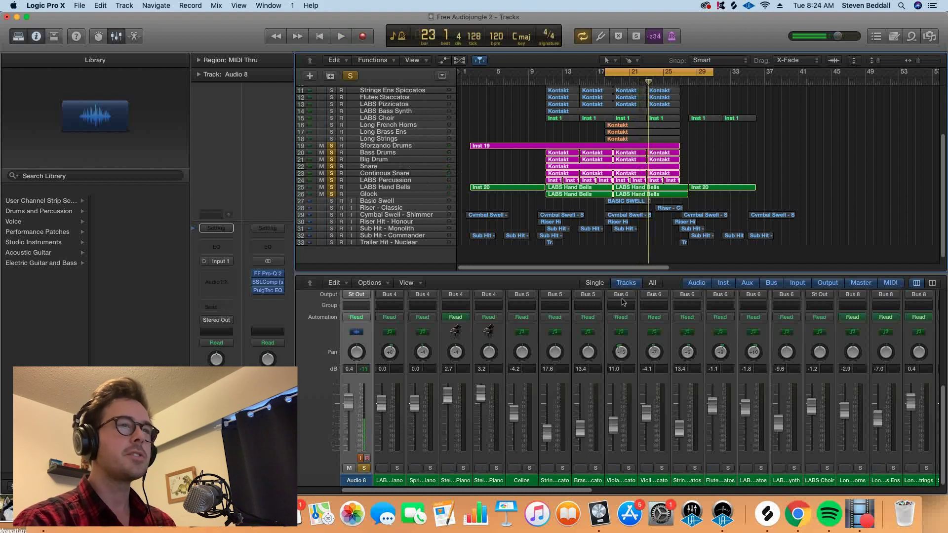
Switch to Chrome and bring up the products page offering the Cinematic Trailer Hits & FX sample pack.
{"action": "left_click", "coordinate": [798, 515]}
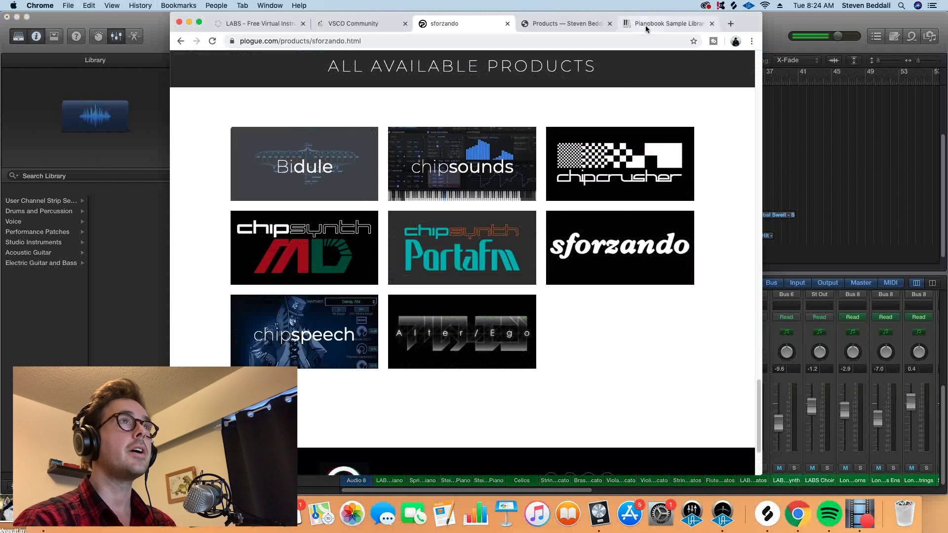
{"action": "left_click", "coordinate": [575, 22]}
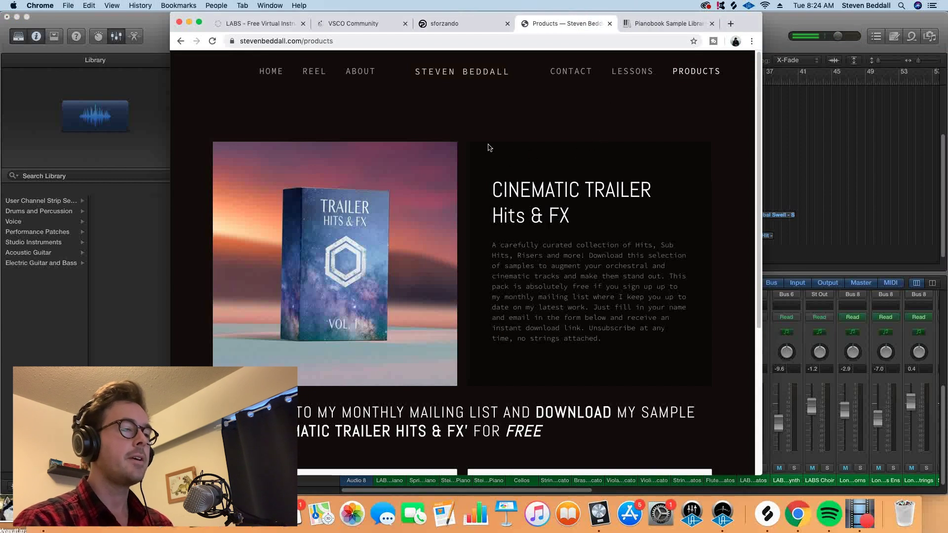
Return to Logic Pro X and replace the current solos with the effects tracks from Basic Swell through Trailer Hit - Nuclear.
{"action": "left_click", "coordinate": [798, 159]}
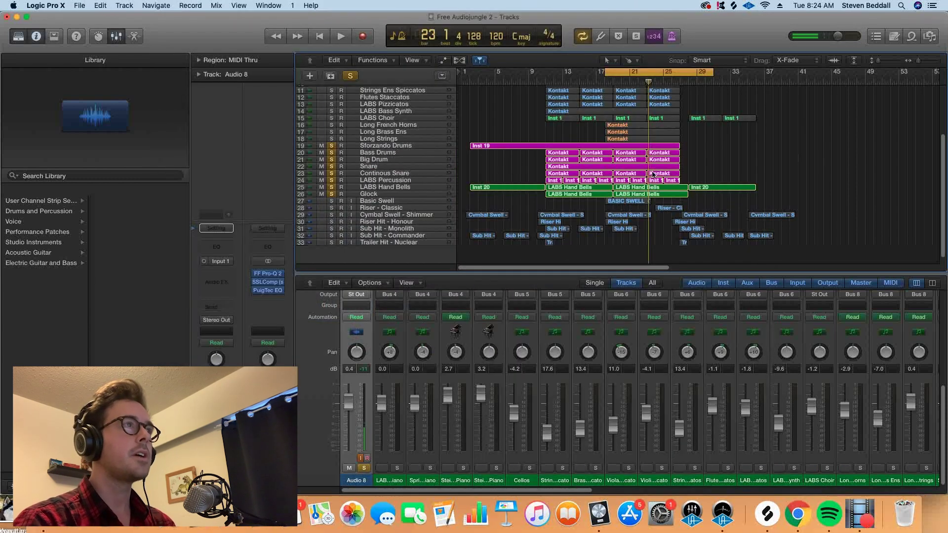
{"action": "left_click", "coordinate": [350, 76]}
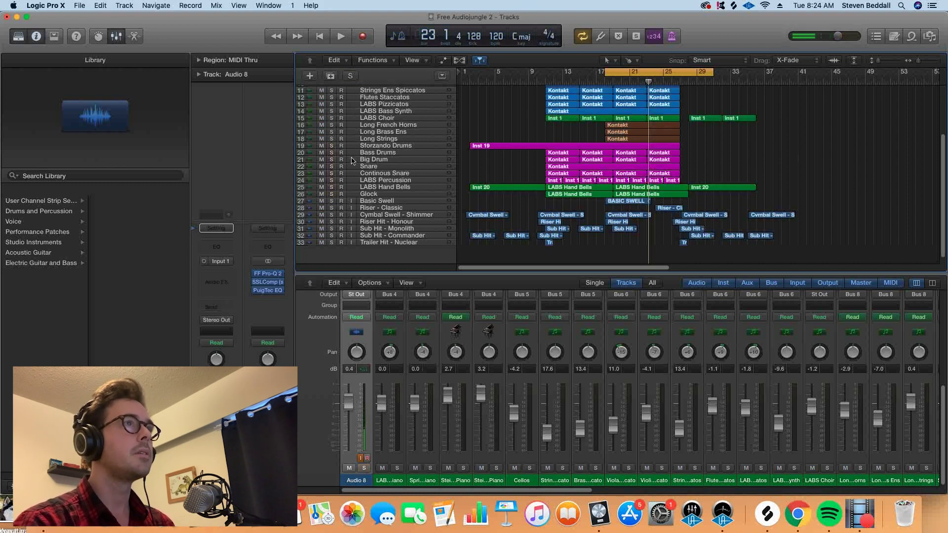
{"action": "left_click", "coordinate": [390, 203]}
{"action": "left_click", "coordinate": [374, 243]}
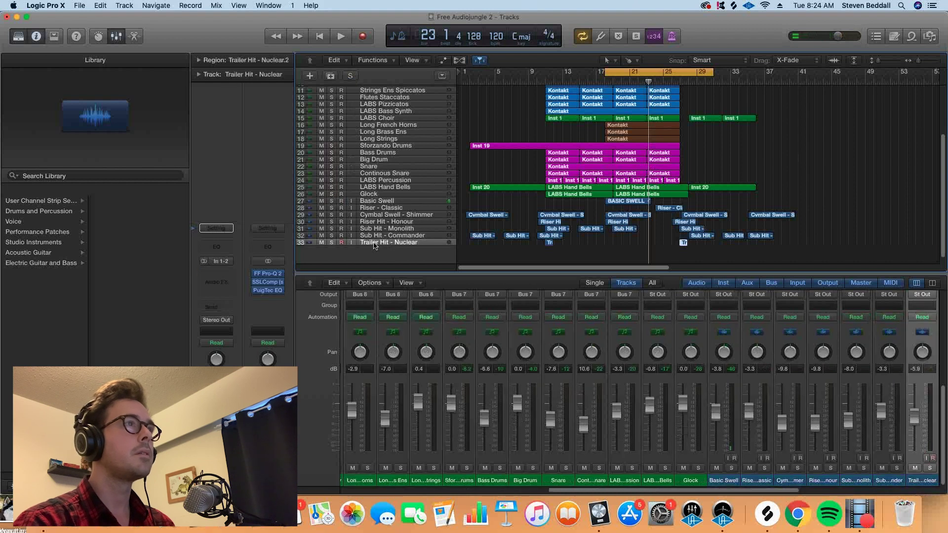
{"action": "left_click", "coordinate": [371, 201], "text": "shift"}
{"action": "left_click", "coordinate": [332, 201]}
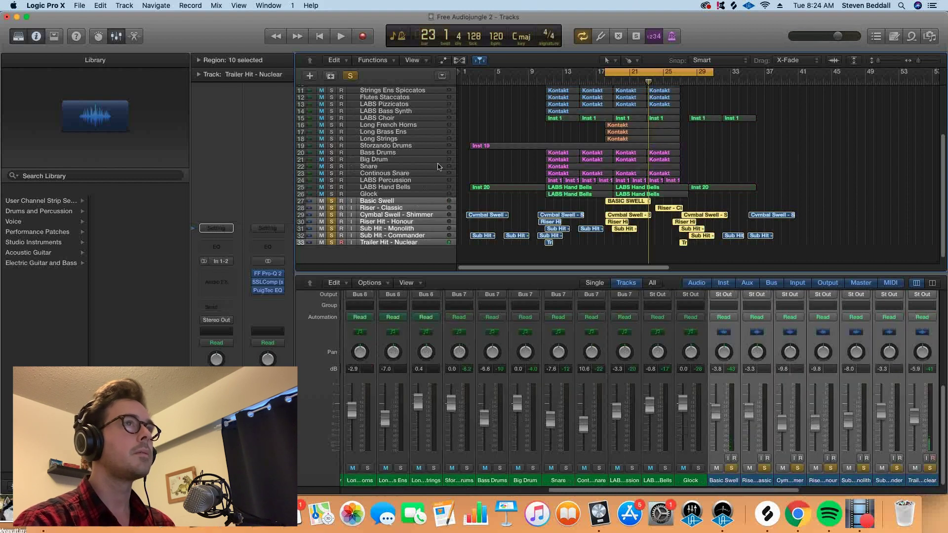
Play the soloed swells, risers and hits with Audio 8 soloed as well, viewing the effects regions at a wider horizontal zoom.
{"action": "key", "text": "space"}
{"action": "scroll", "coordinate": [381, 87], "scroll_direction": "up", "scroll_amount": 5}
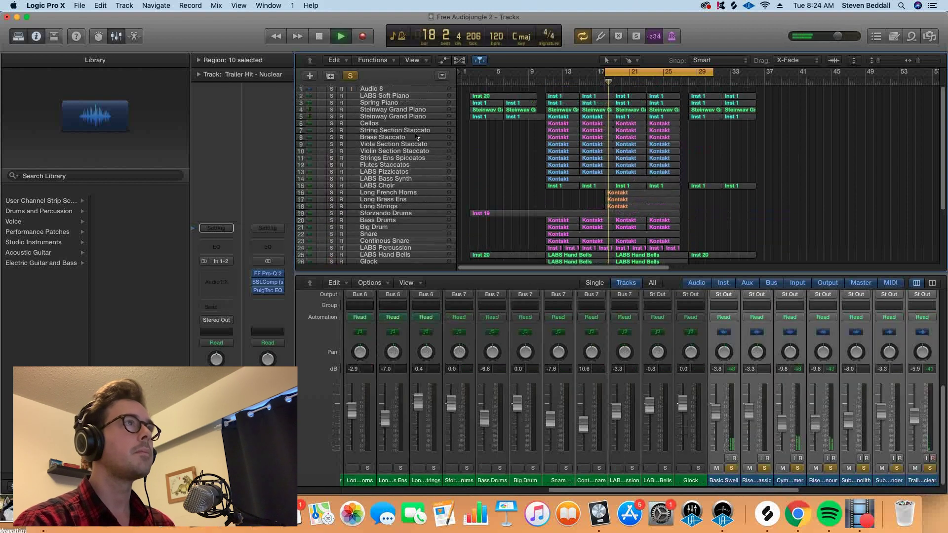
{"action": "left_click", "coordinate": [371, 89]}
{"action": "left_click", "coordinate": [331, 89]}
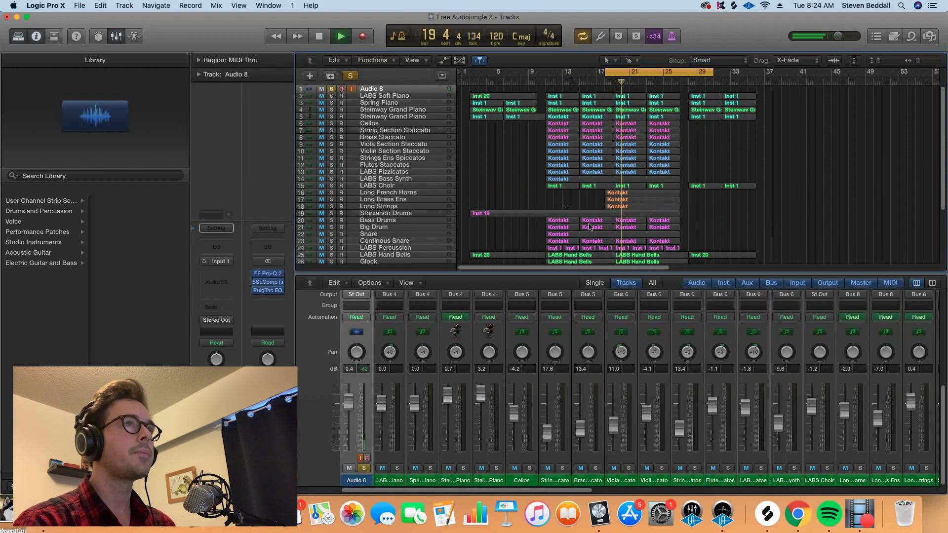
{"action": "scroll", "coordinate": [611, 228], "scroll_direction": "down", "scroll_amount": 5}
{"action": "key", "text": "super+Right"}
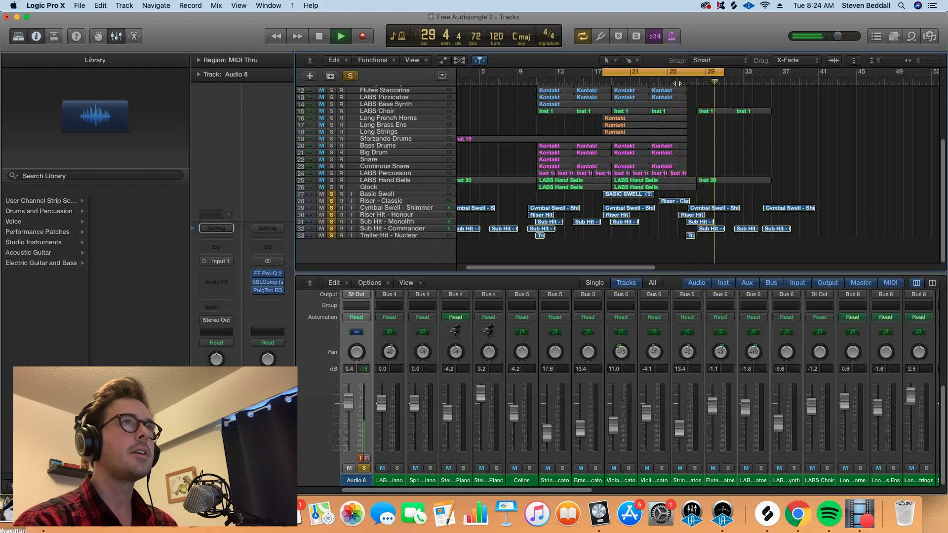
Turn off cycle mode and clear all the track solos.
{"action": "scroll", "coordinate": [655, 92], "scroll_direction": "down", "scroll_amount": 3}
{"action": "left_click", "coordinate": [534, 74]}
{"action": "left_click", "coordinate": [351, 77]}
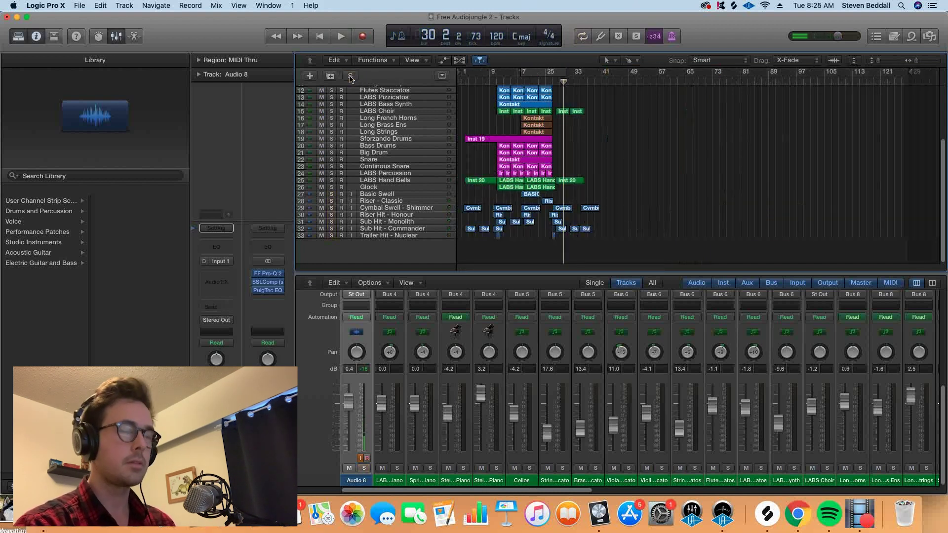
Play the full arrangement from bar 1 at a wider horizontal zoom and return the playhead to the start.
{"action": "key", "text": "Return"}
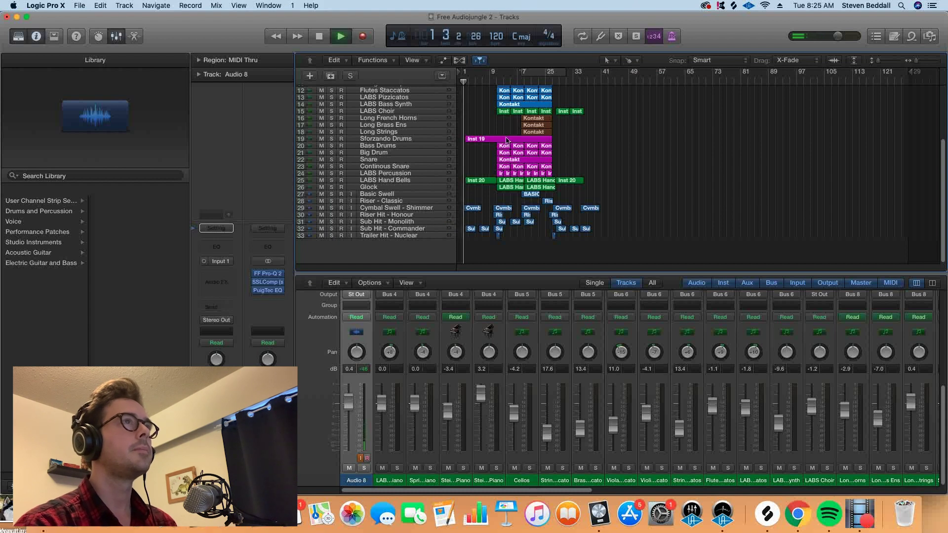
{"action": "key", "text": "super+Right"}
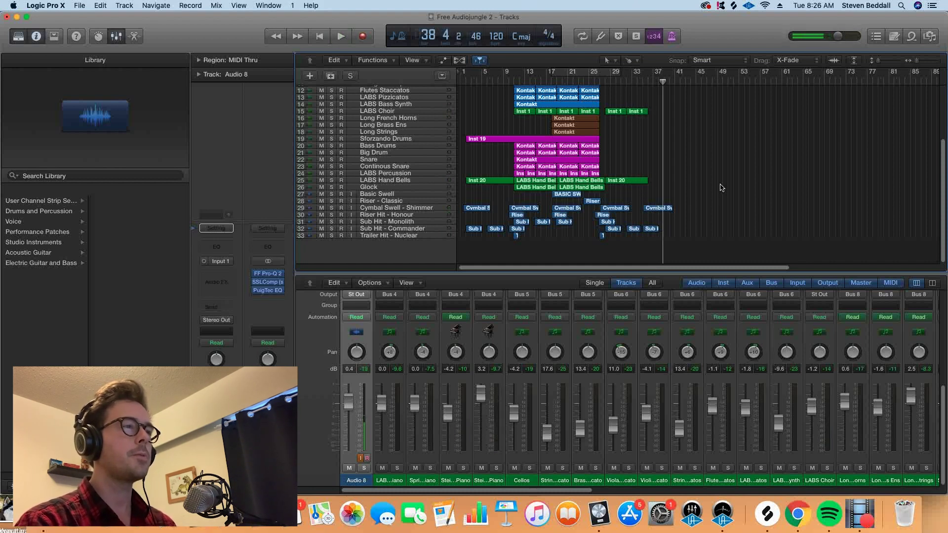
{"action": "key", "text": "Return"}
{"action": "key", "text": "space"}
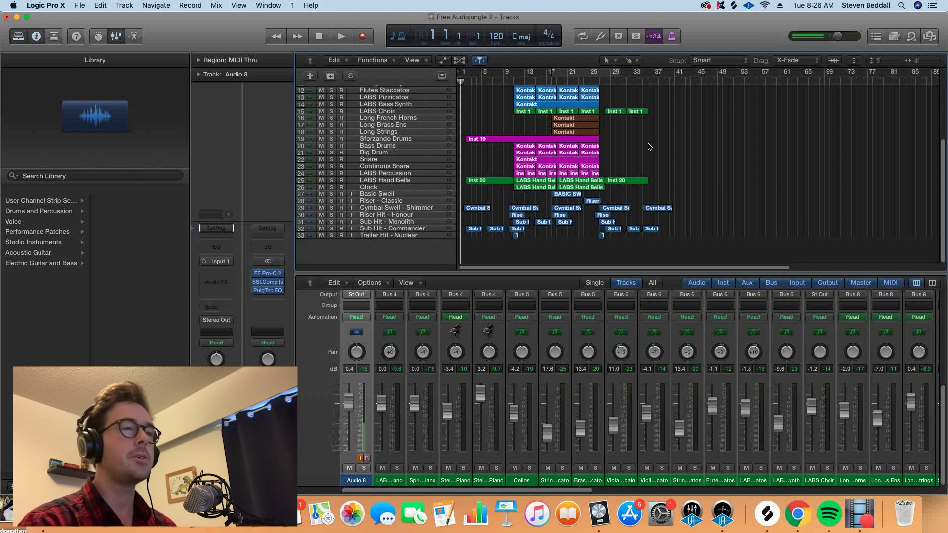
Switch to Chrome, bring up the Pianobook library page and examine its featured, upright, grand, felt and toy pianos.
{"action": "left_click", "coordinate": [795, 515]}
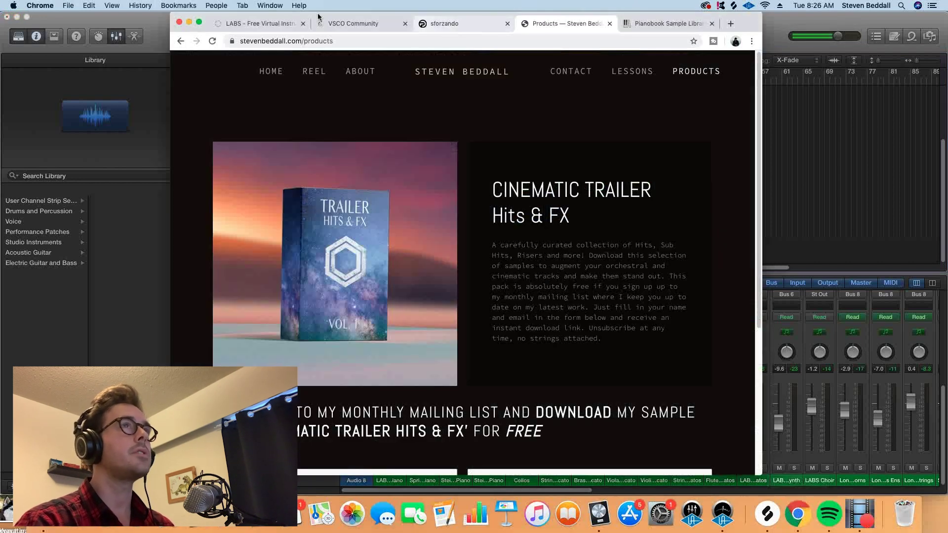
{"action": "left_click", "coordinate": [658, 22]}
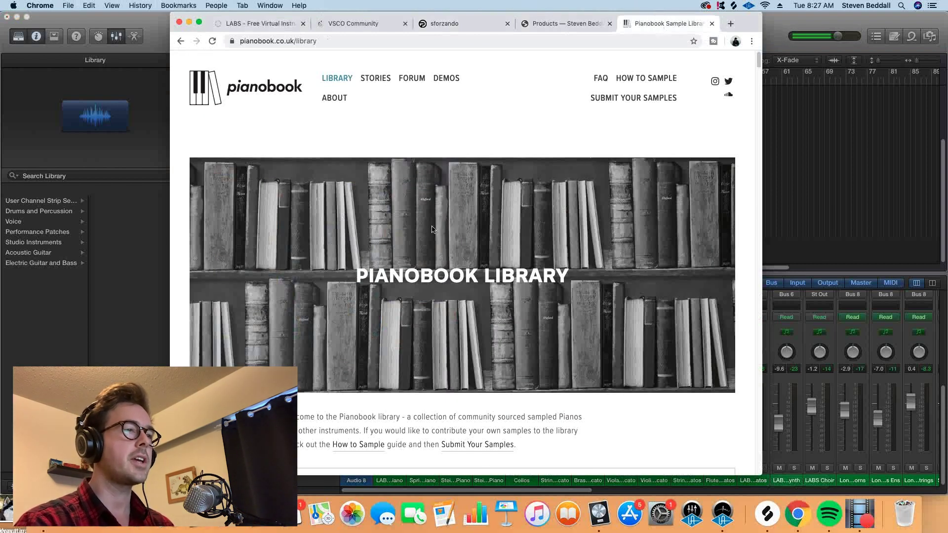
{"action": "scroll", "coordinate": [395, 245], "scroll_direction": "down", "scroll_amount": 3}
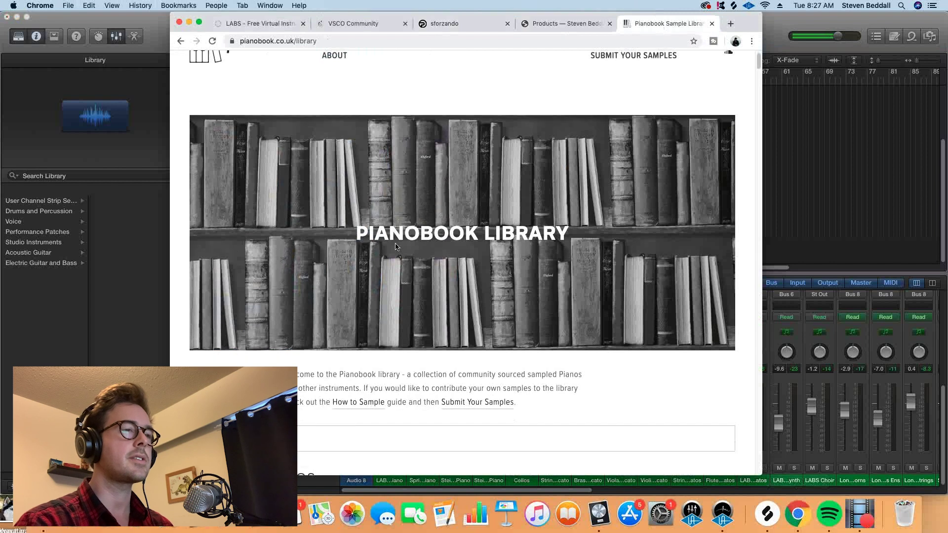
{"action": "scroll", "coordinate": [395, 247], "scroll_direction": "down", "scroll_amount": 8}
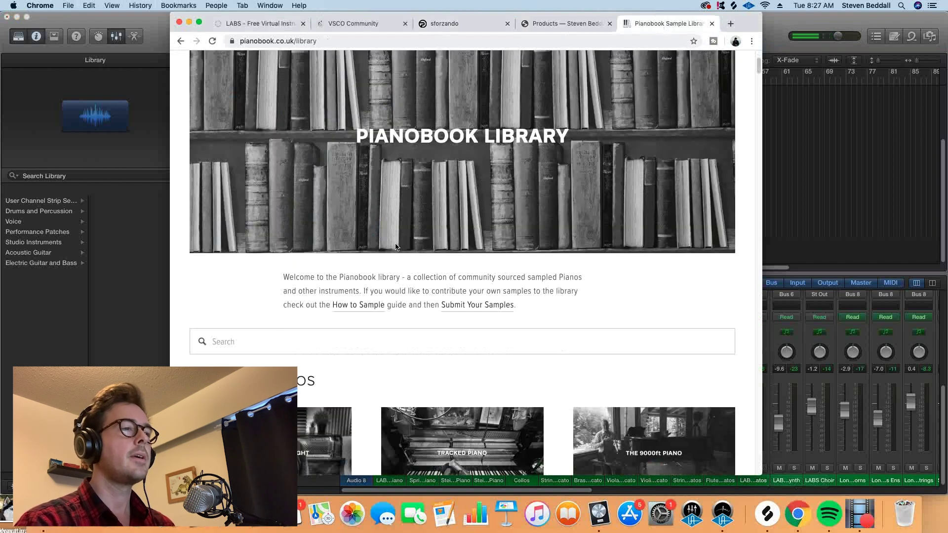
{"action": "scroll", "coordinate": [395, 246], "scroll_direction": "down", "scroll_amount": 11}
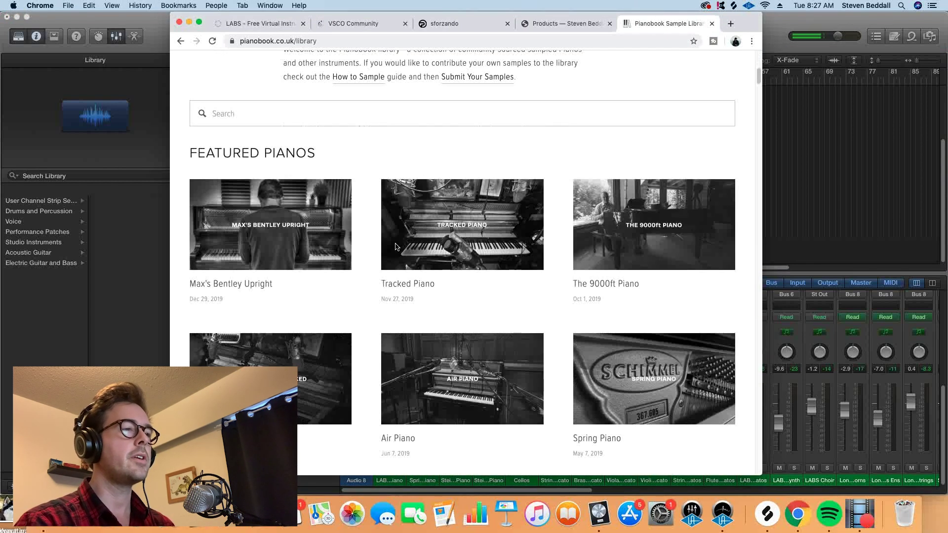
{"action": "scroll", "coordinate": [395, 247], "scroll_direction": "down", "scroll_amount": 3}
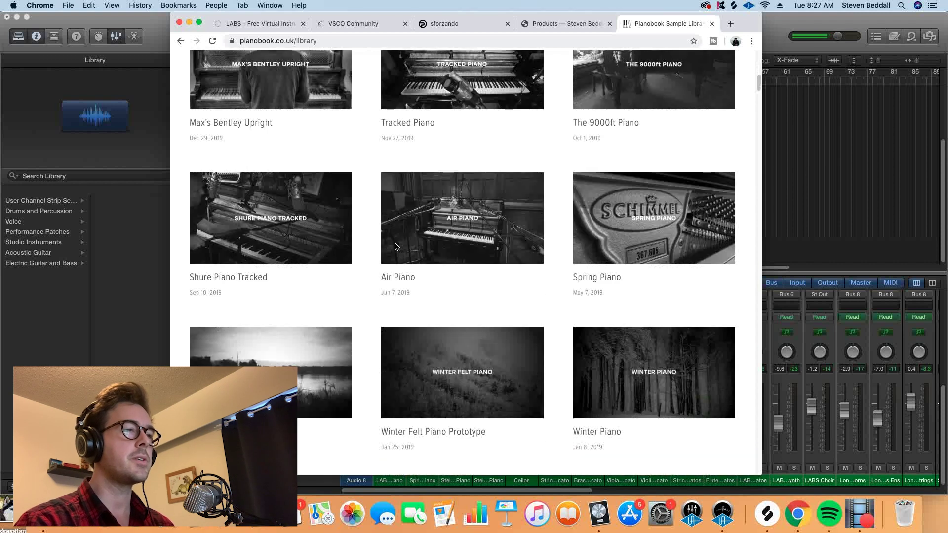
{"action": "scroll", "coordinate": [395, 246], "scroll_direction": "down", "scroll_amount": 2}
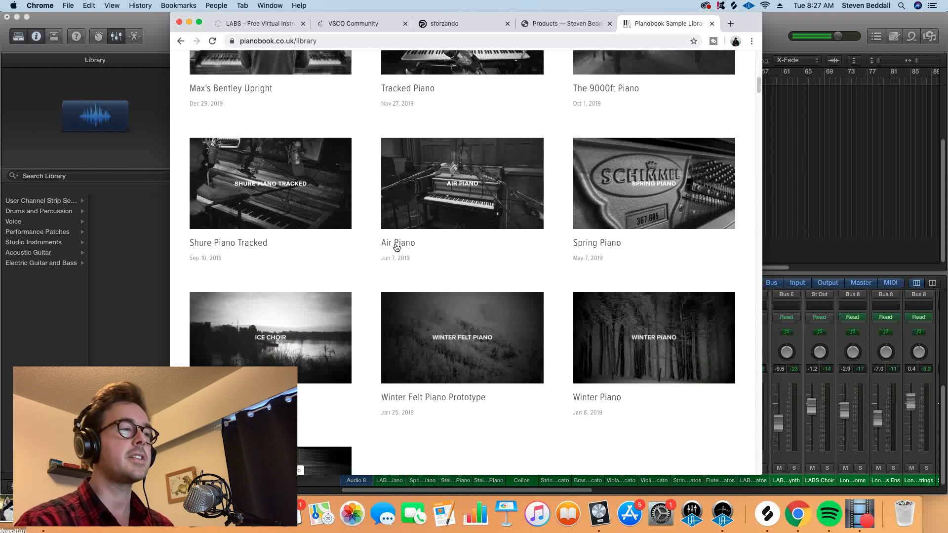
{"action": "scroll", "coordinate": [396, 246], "scroll_direction": "down", "scroll_amount": 4}
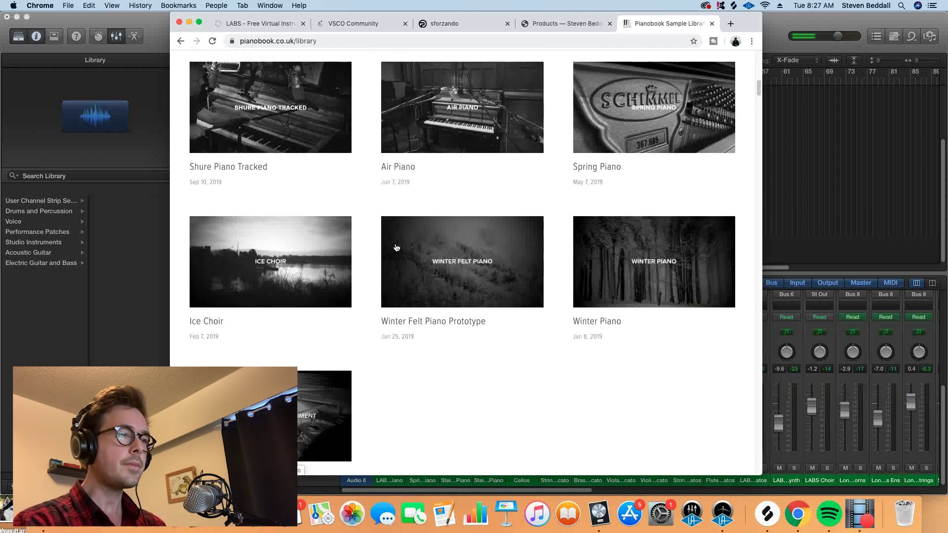
{"action": "scroll", "coordinate": [395, 247], "scroll_direction": "down", "scroll_amount": 7}
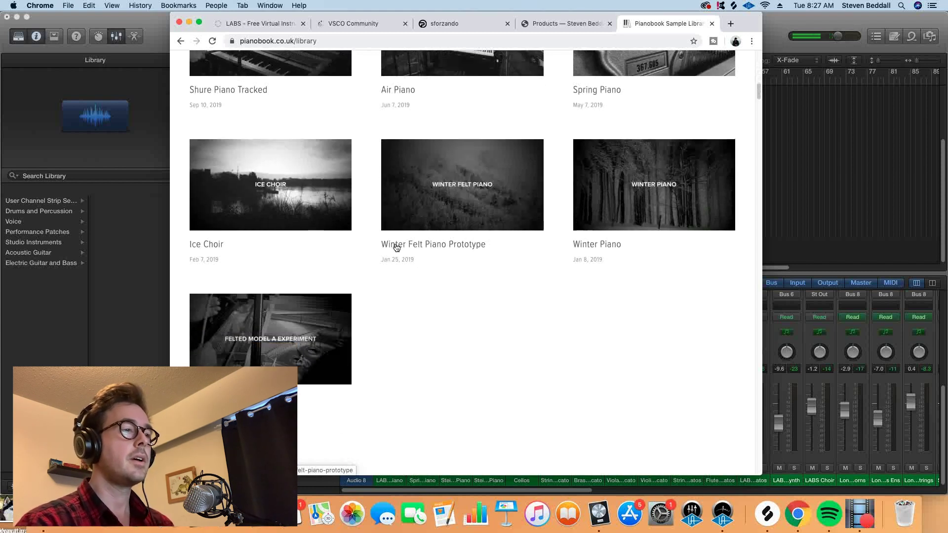
{"action": "scroll", "coordinate": [395, 246], "scroll_direction": "down", "scroll_amount": 15}
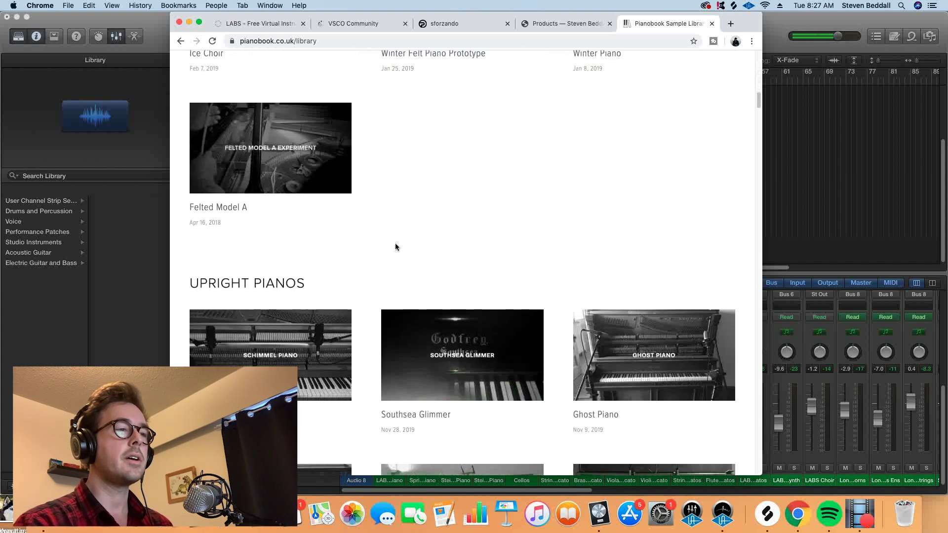
{"action": "scroll", "coordinate": [395, 243], "scroll_direction": "down", "scroll_amount": 20}
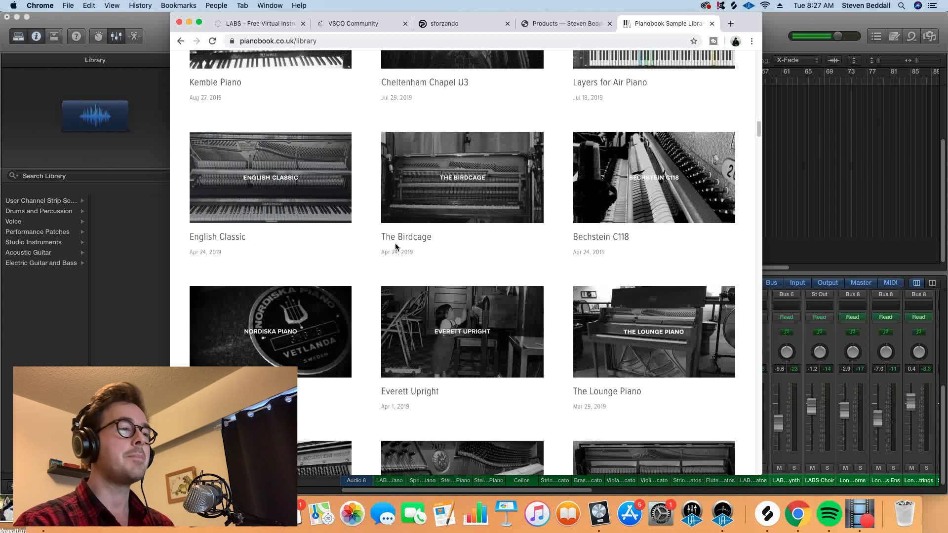
{"action": "scroll", "coordinate": [395, 246], "scroll_direction": "down", "scroll_amount": 6}
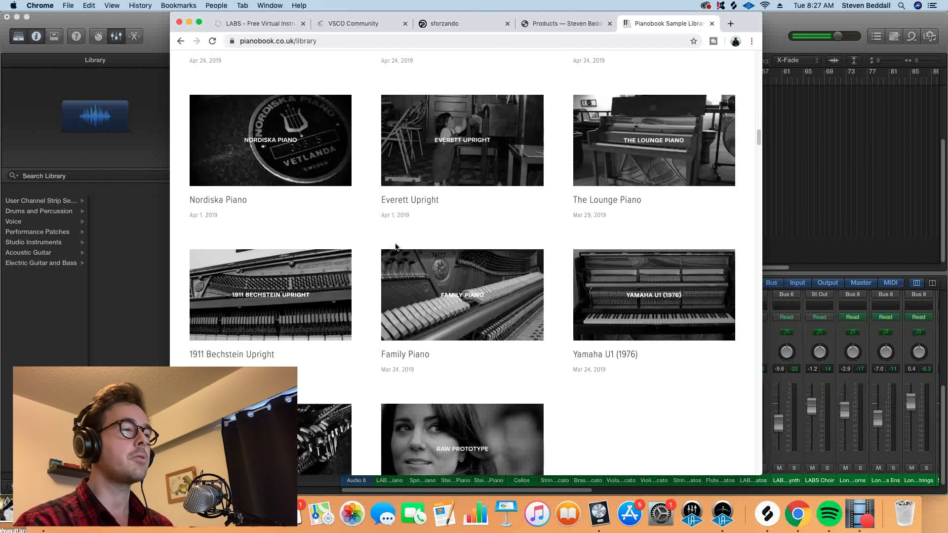
{"action": "scroll", "coordinate": [395, 246], "scroll_direction": "down", "scroll_amount": 8}
{"action": "scroll", "coordinate": [396, 246], "scroll_direction": "down", "scroll_amount": 13}
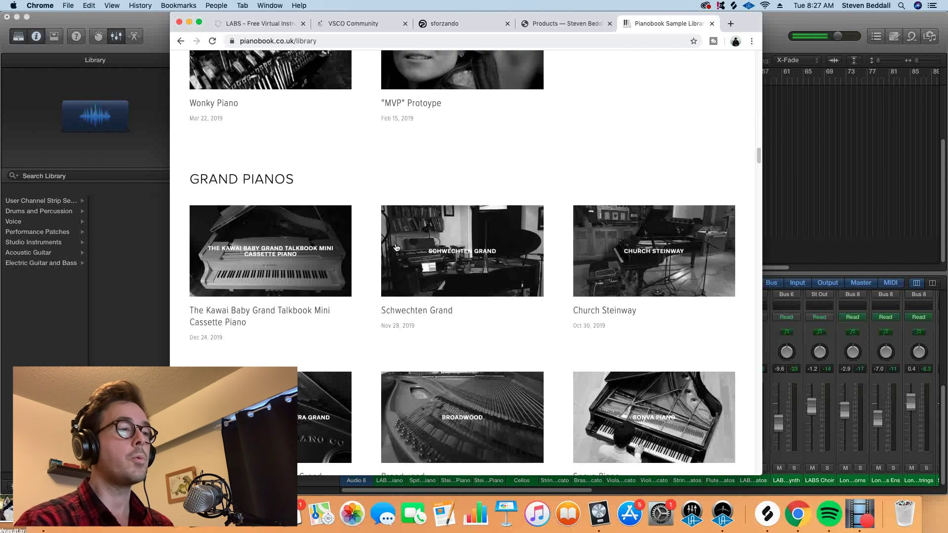
{"action": "scroll", "coordinate": [396, 247], "scroll_direction": "down", "scroll_amount": 8}
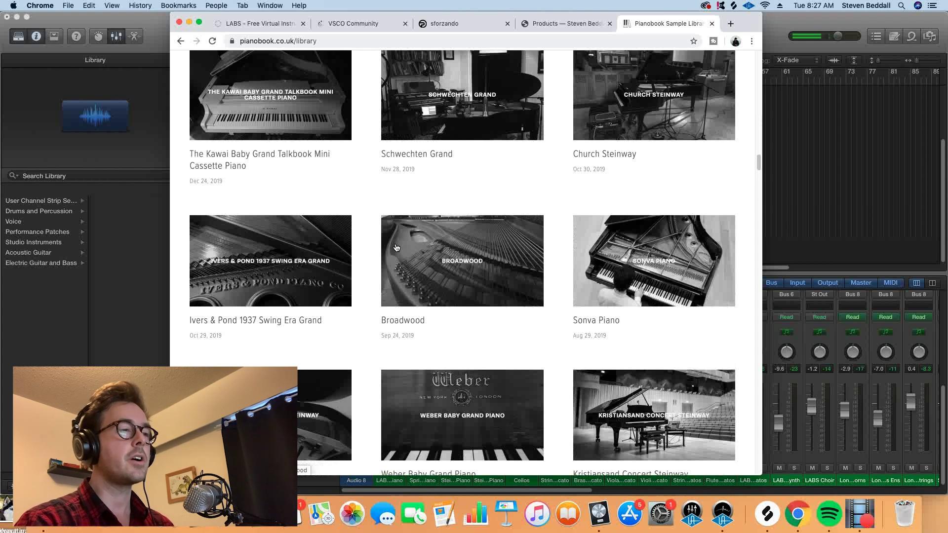
{"action": "scroll", "coordinate": [396, 247], "scroll_direction": "down", "scroll_amount": 15}
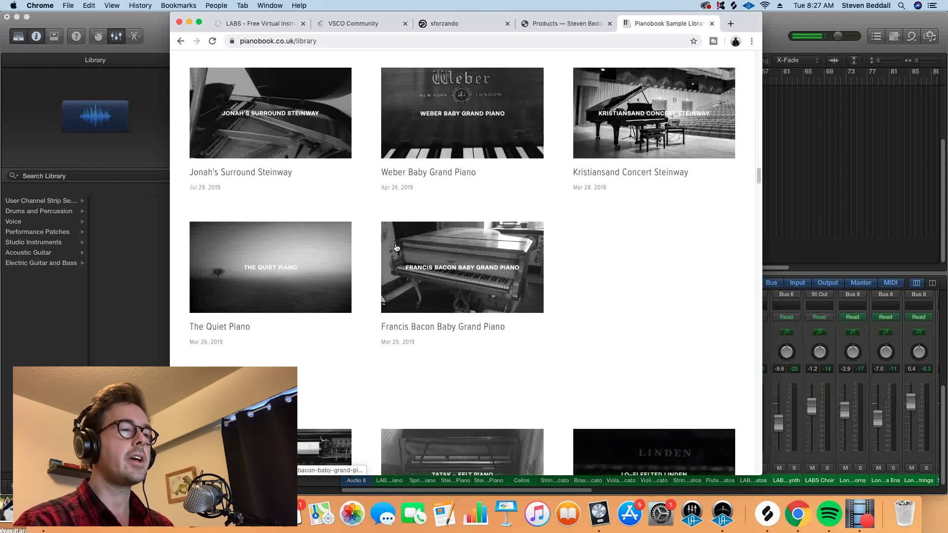
{"action": "scroll", "coordinate": [396, 247], "scroll_direction": "down", "scroll_amount": 5}
{"action": "scroll", "coordinate": [395, 247], "scroll_direction": "down", "scroll_amount": 4}
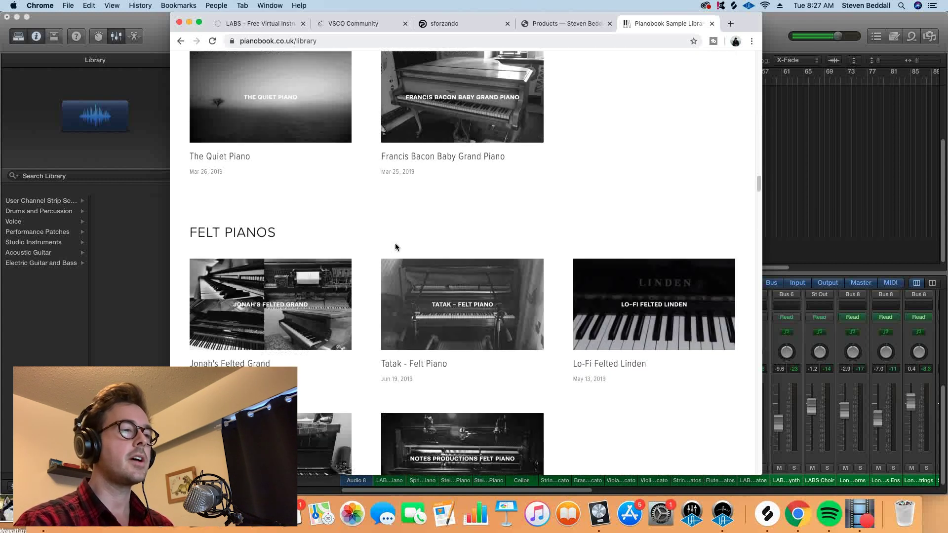
{"action": "scroll", "coordinate": [395, 247], "scroll_direction": "down", "scroll_amount": 5}
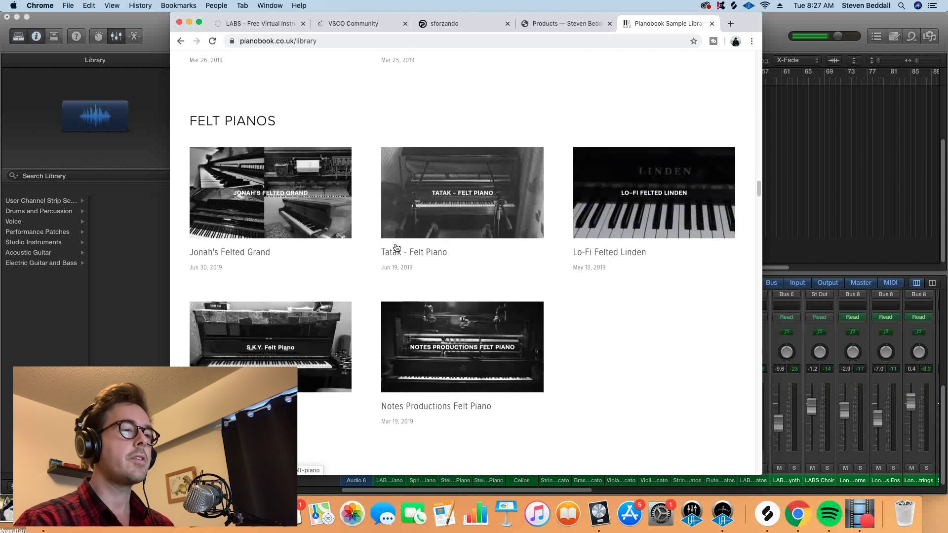
{"action": "scroll", "coordinate": [395, 247], "scroll_direction": "down", "scroll_amount": 5}
{"action": "scroll", "coordinate": [395, 247], "scroll_direction": "down", "scroll_amount": 20}
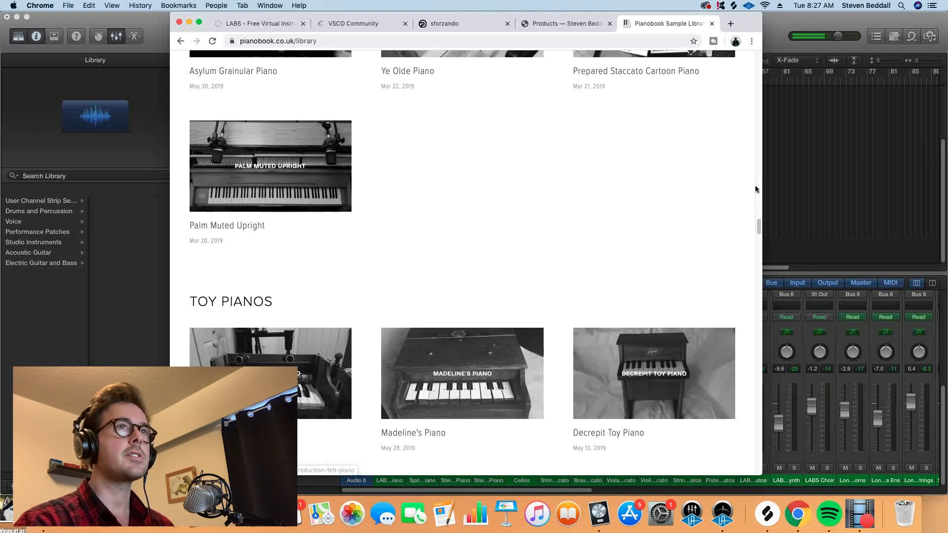
Return to Logic Pro X and audition the soloed Spring Piano track from the start, with Audio 8 soloed as well.
{"action": "left_click", "coordinate": [817, 166]}
{"action": "scroll", "coordinate": [415, 114], "scroll_direction": "up", "scroll_amount": 5}
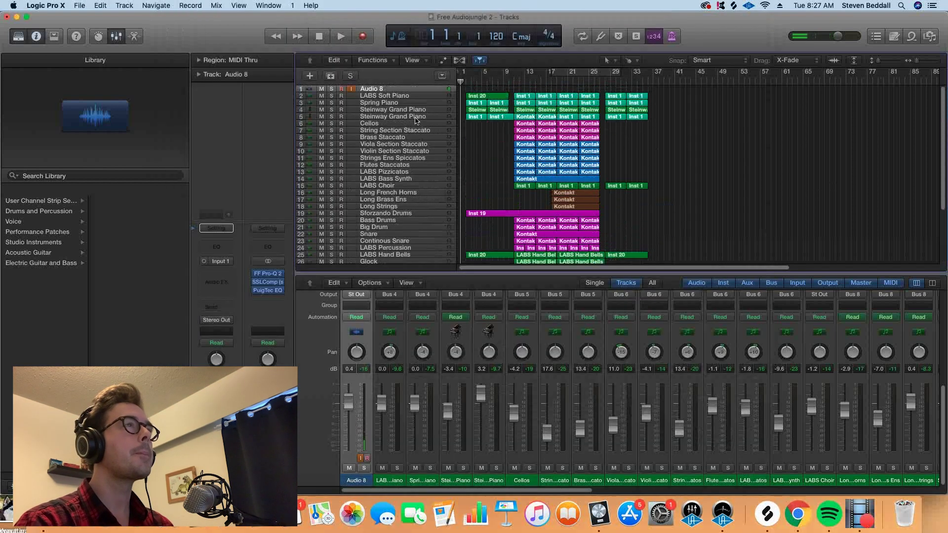
{"action": "left_click", "coordinate": [331, 103]}
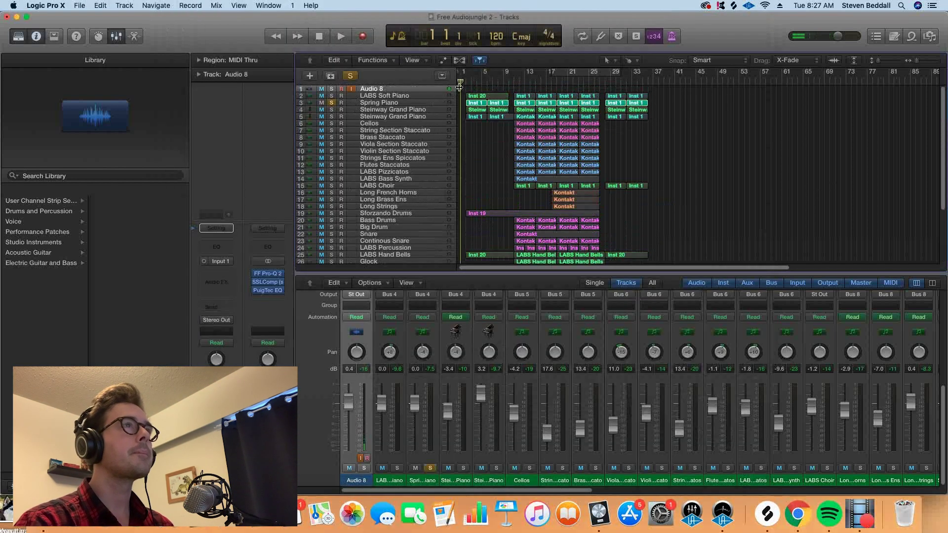
{"action": "key", "text": "space"}
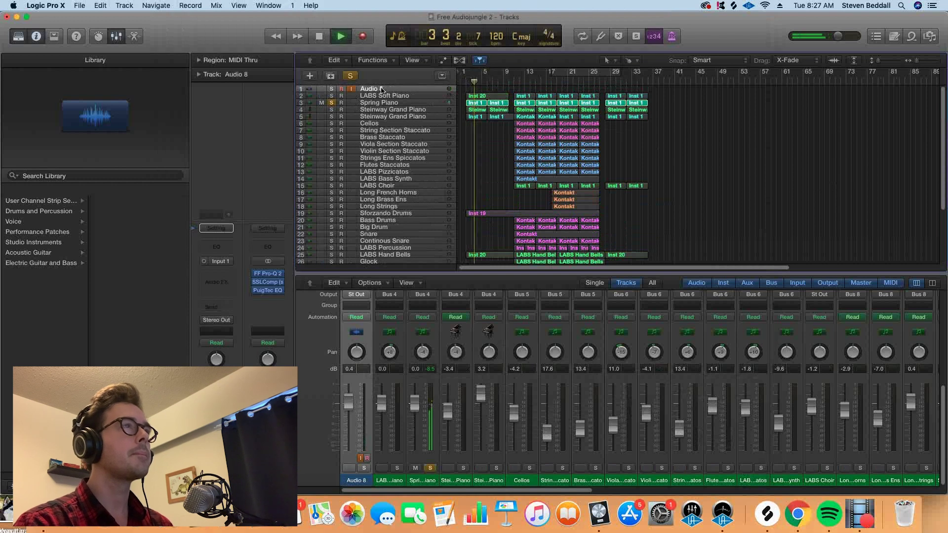
{"action": "left_click", "coordinate": [330, 89]}
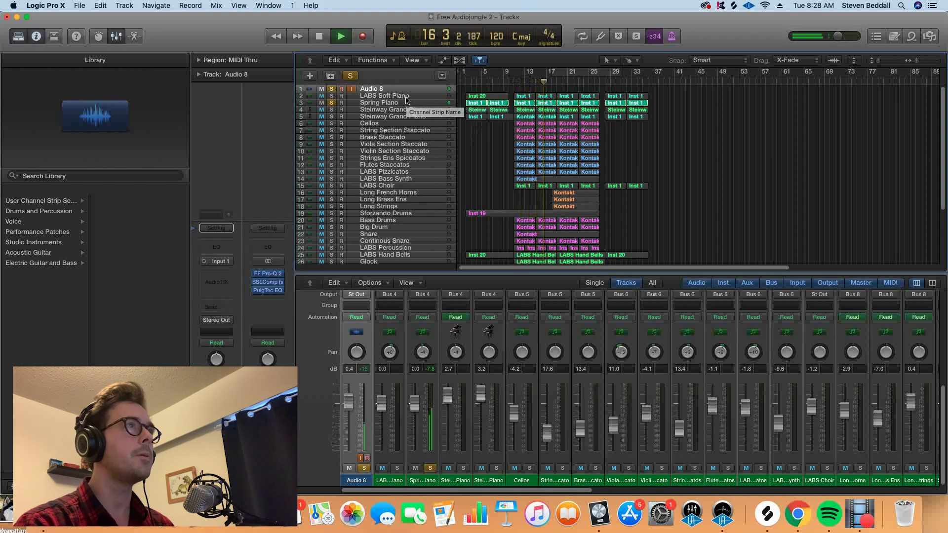
{"action": "key", "text": "space"}
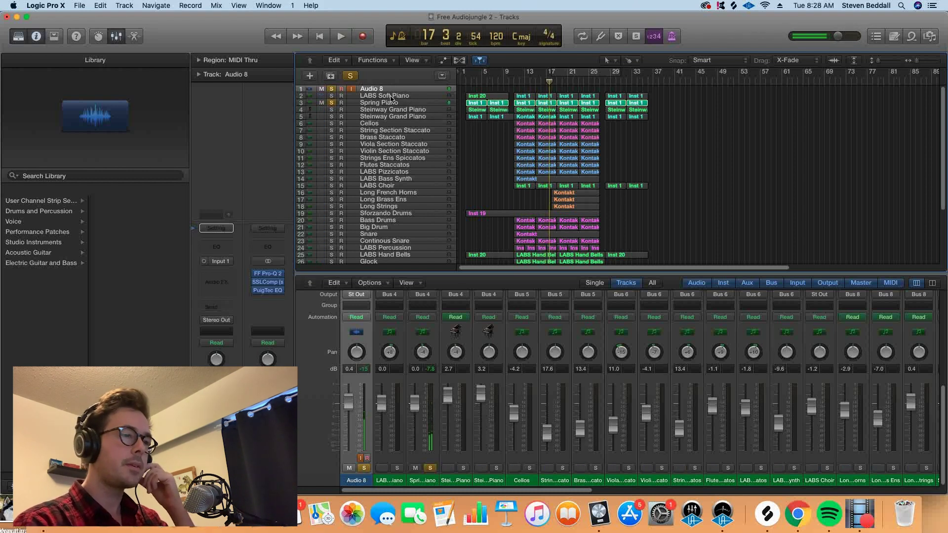